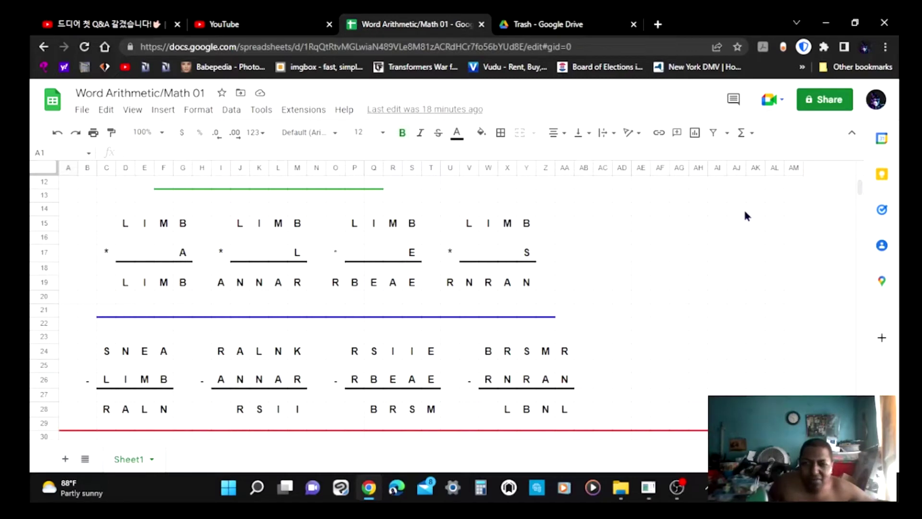
Set the sheet zoom to 125% and examine the four LIMB multiplication problems in rows 15 to 19
left_click(162, 132)
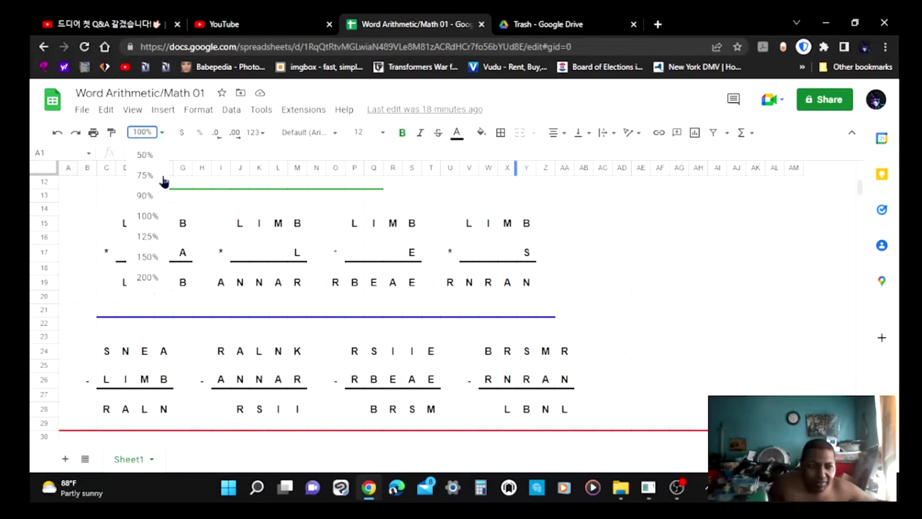
left_click(150, 236)
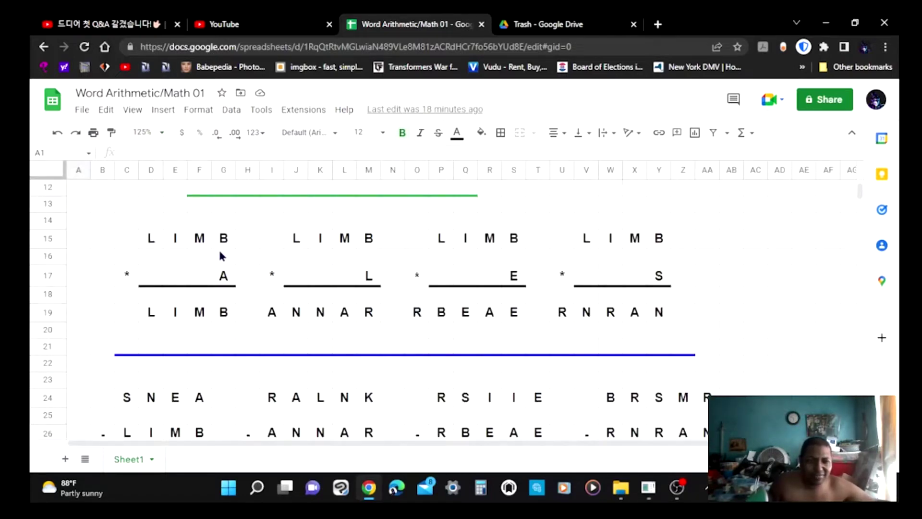
scroll(219, 250, "down", 1)
scroll(227, 253, "up", 1)
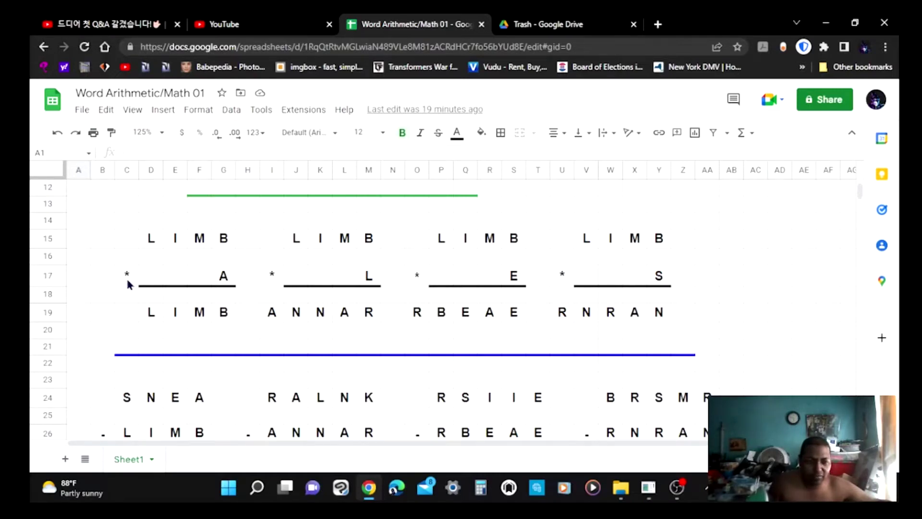
scroll(129, 277, "down", 1)
scroll(144, 276, "up", 1)
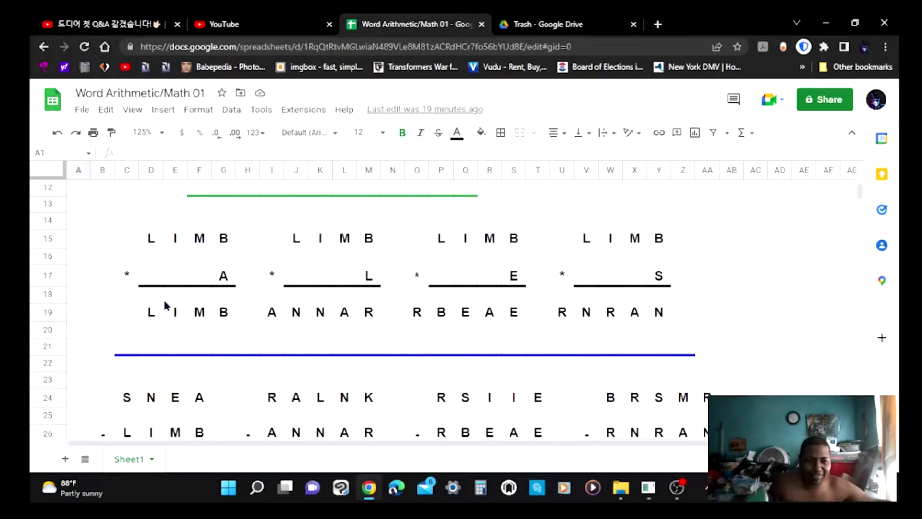
scroll(163, 307, "down", 3)
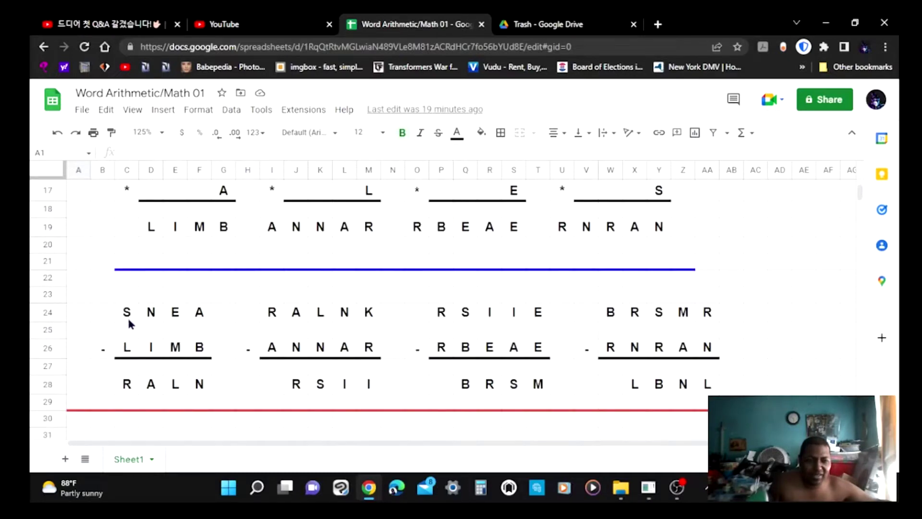
scroll(134, 317, "up", 5)
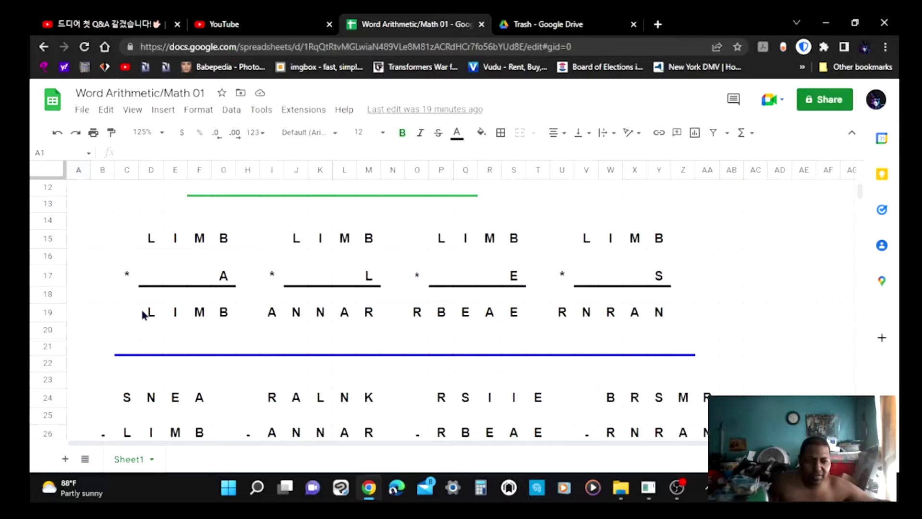
Compare the long division of SNEAKER by LIMB with the multiplications and the SNEA minus LIMB subtraction below it
scroll(296, 192, "up", 6)
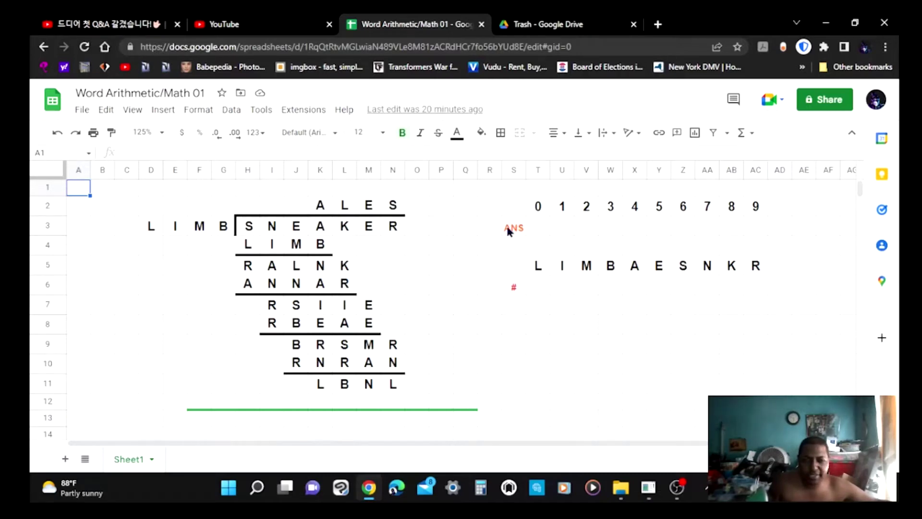
scroll(345, 320, "down", 3)
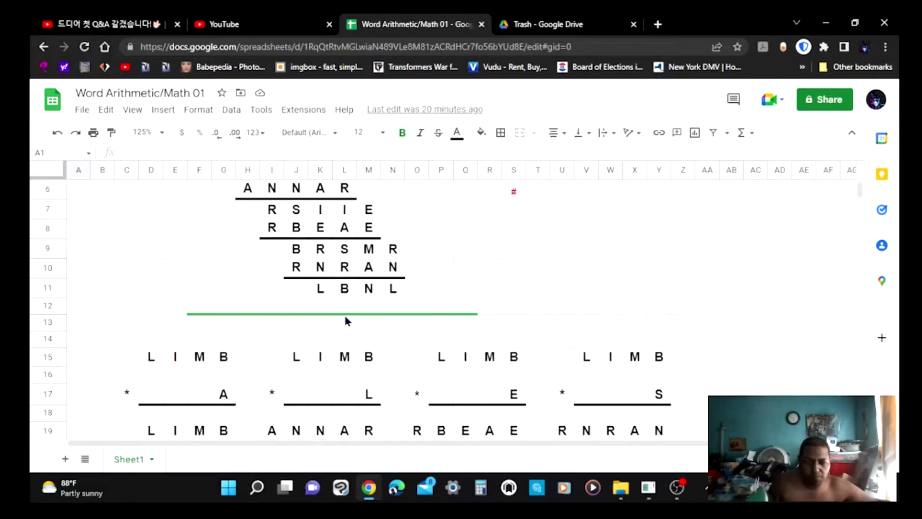
scroll(347, 319, "down", 4)
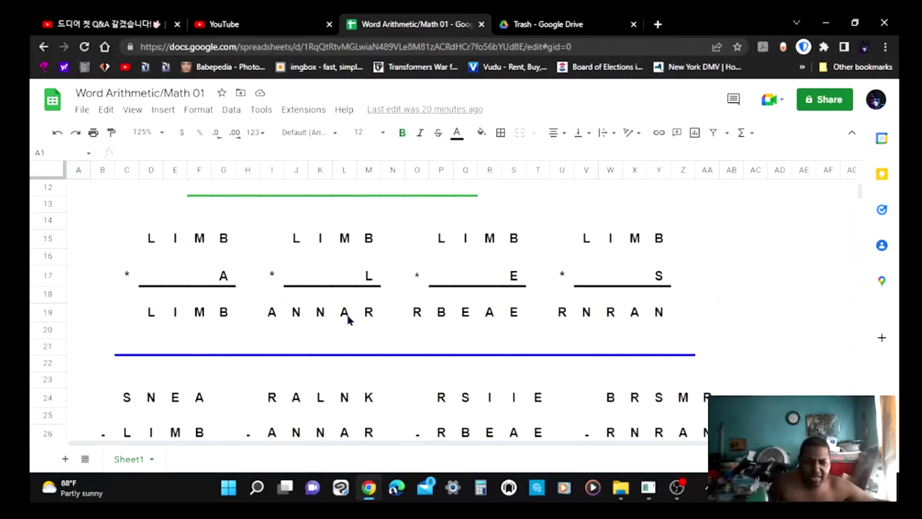
scroll(348, 319, "down", 1)
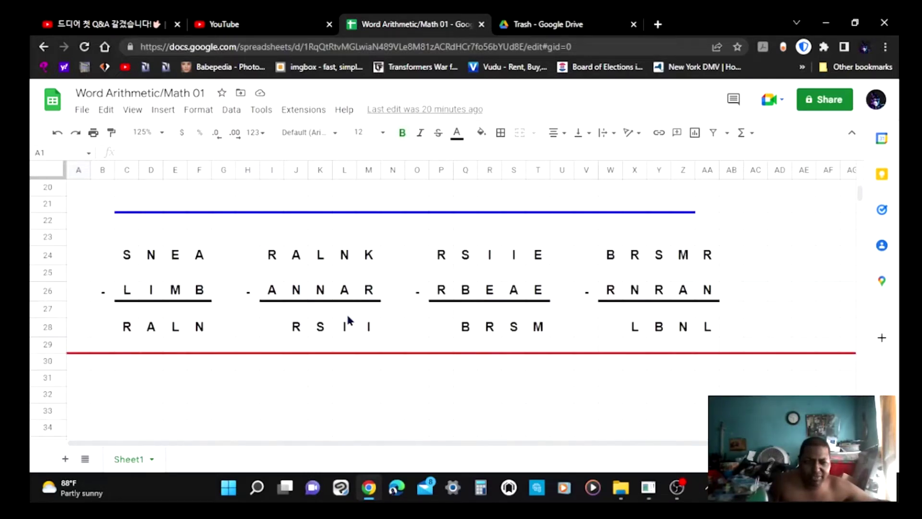
scroll(348, 317, "down", 1)
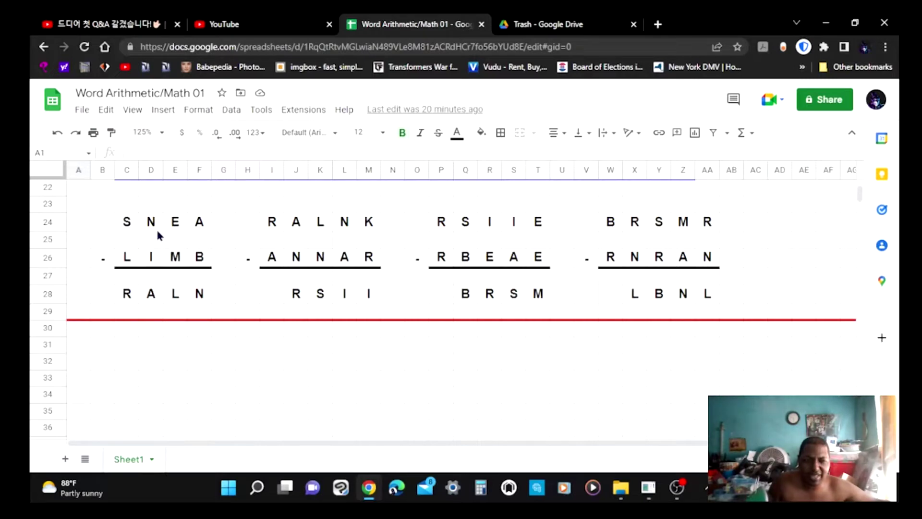
scroll(219, 231, "up", 10)
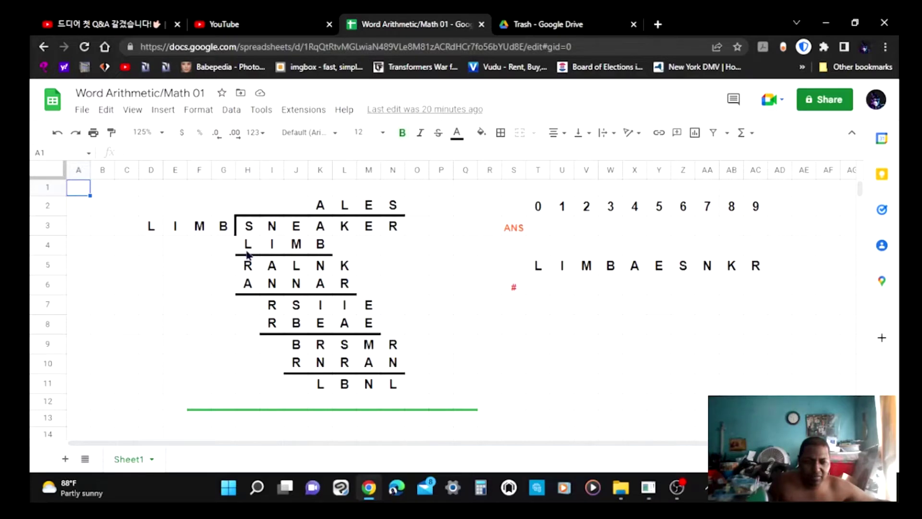
scroll(228, 260, "down", 5)
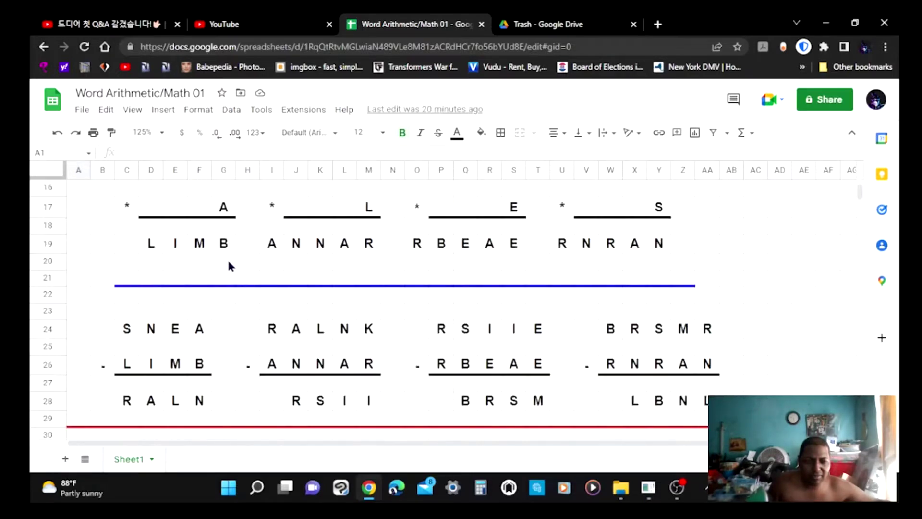
scroll(228, 263, "down", 1)
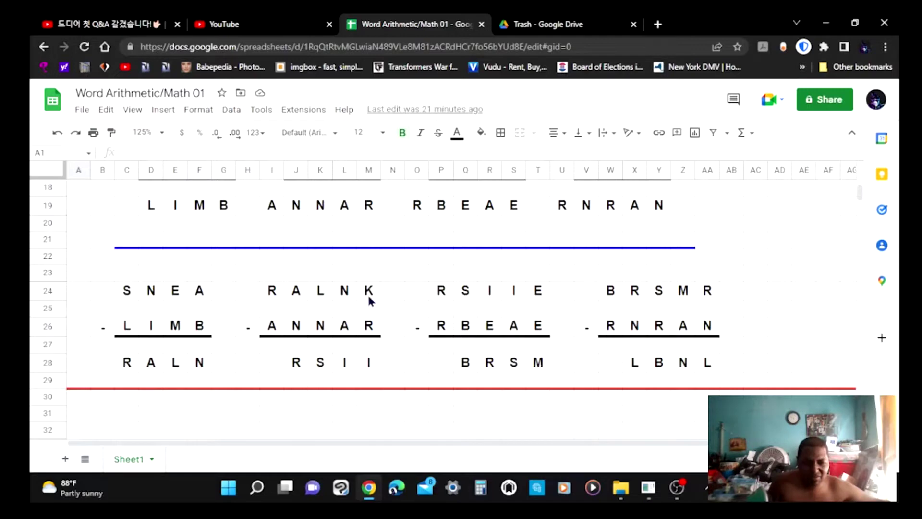
Trace the RALNK, RSIIE and BRSMR subtractions in rows 24 to 28 back to their lines in the long division
scroll(375, 291, "up", 6)
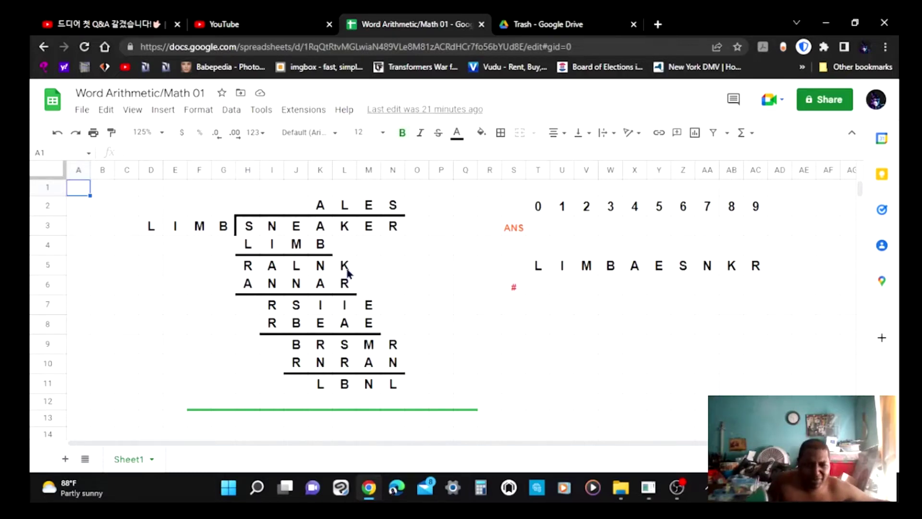
scroll(348, 271, "down", 6)
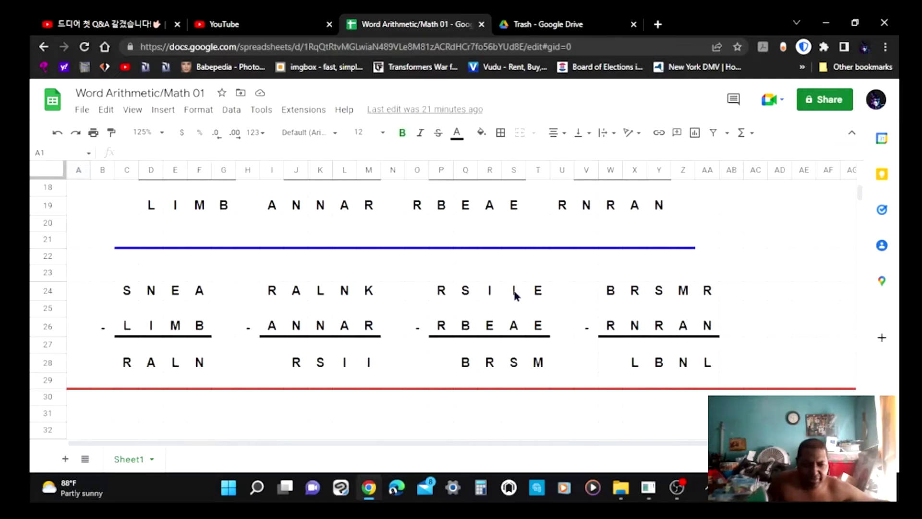
scroll(548, 281, "up", 6)
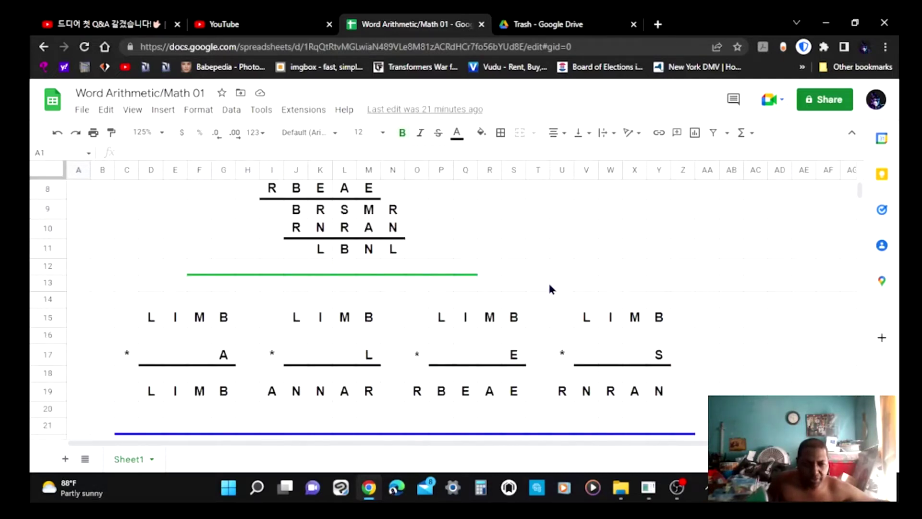
scroll(528, 286, "down", 1)
scroll(403, 293, "up", 1)
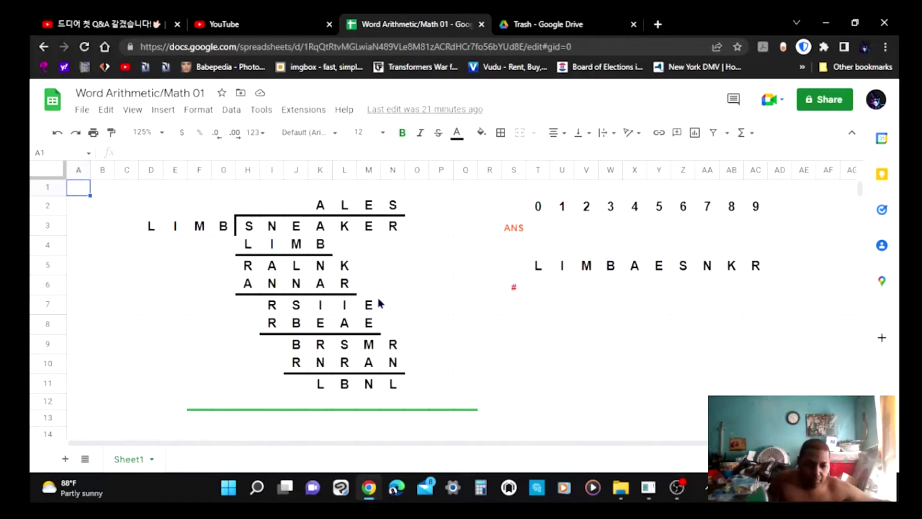
scroll(381, 304, "down", 5)
scroll(485, 333, "down", 5)
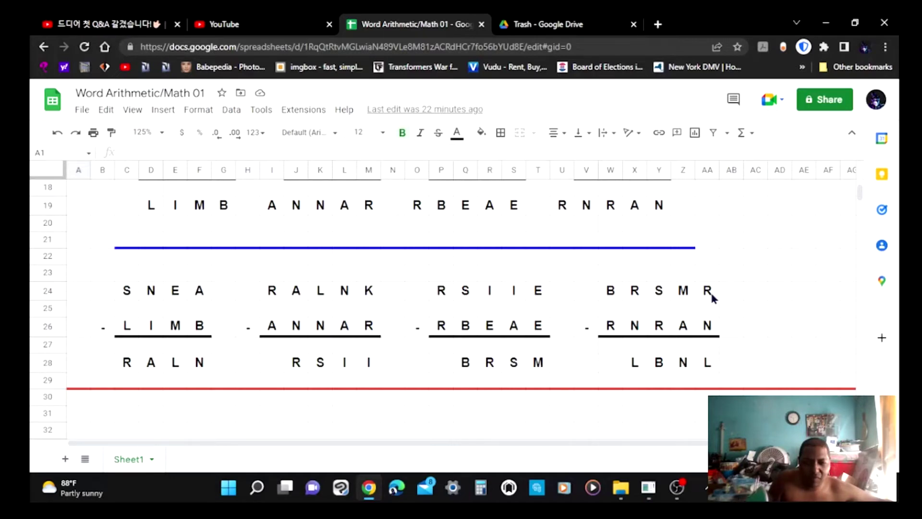
scroll(715, 293, "up", 5)
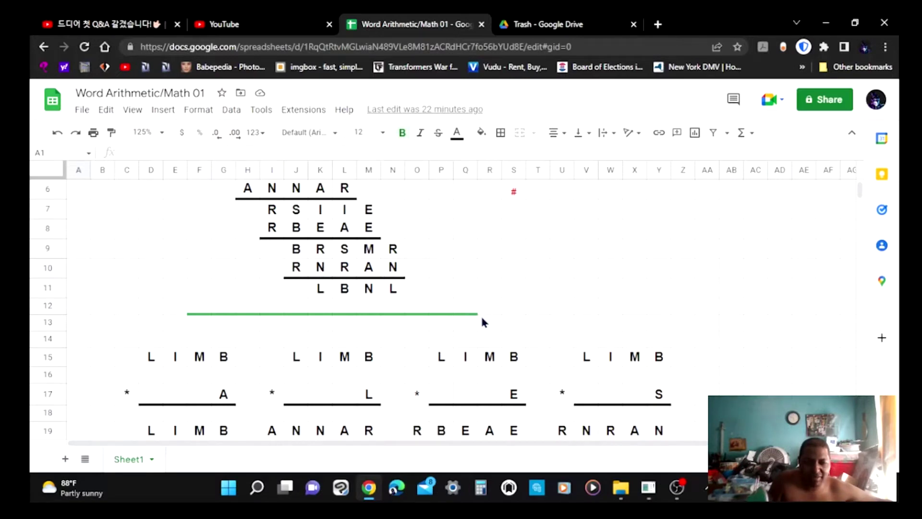
scroll(485, 317, "down", 4)
scroll(569, 342, "down", 1)
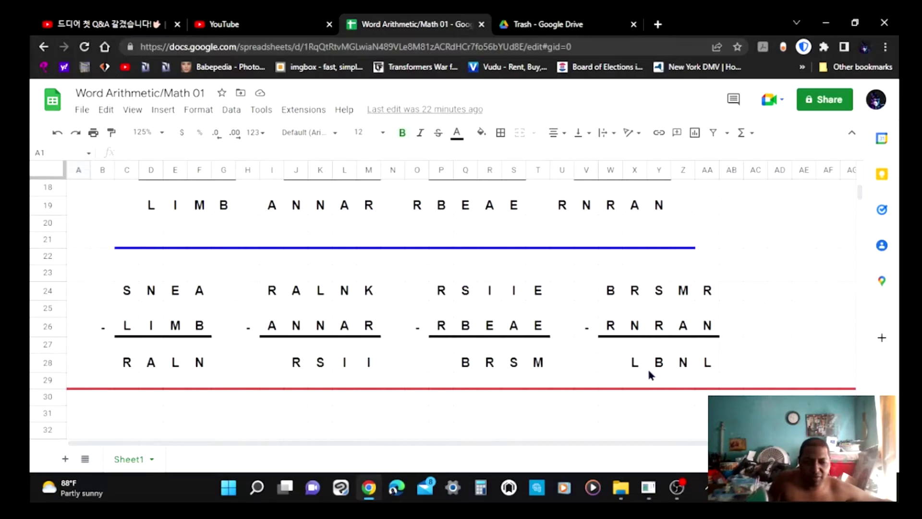
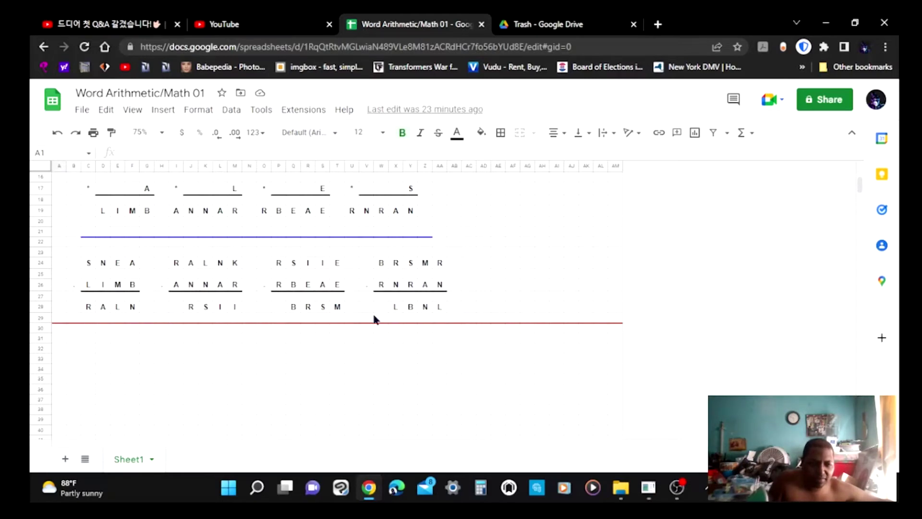
Review the whole puzzle, from the long division and 0–9 answer key through the multiplications and subtractions
scroll(544, 298, "up", 3)
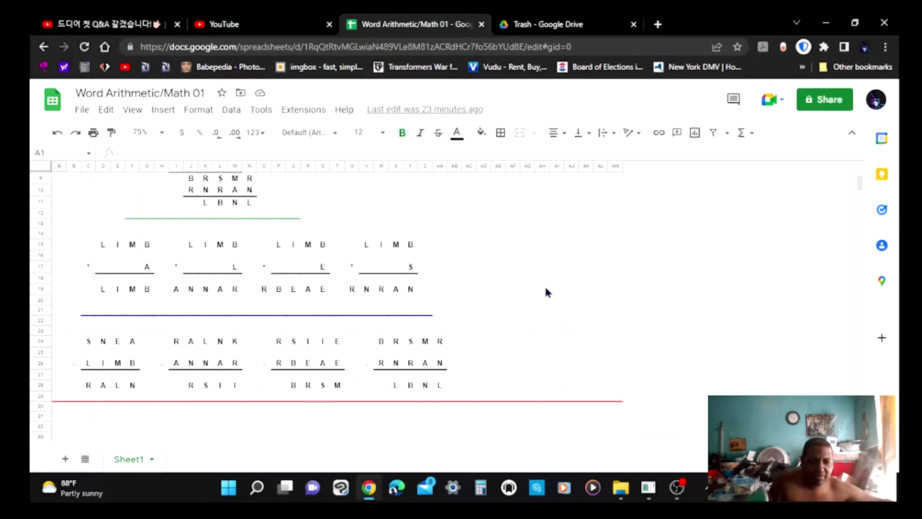
scroll(491, 283, "up", 4)
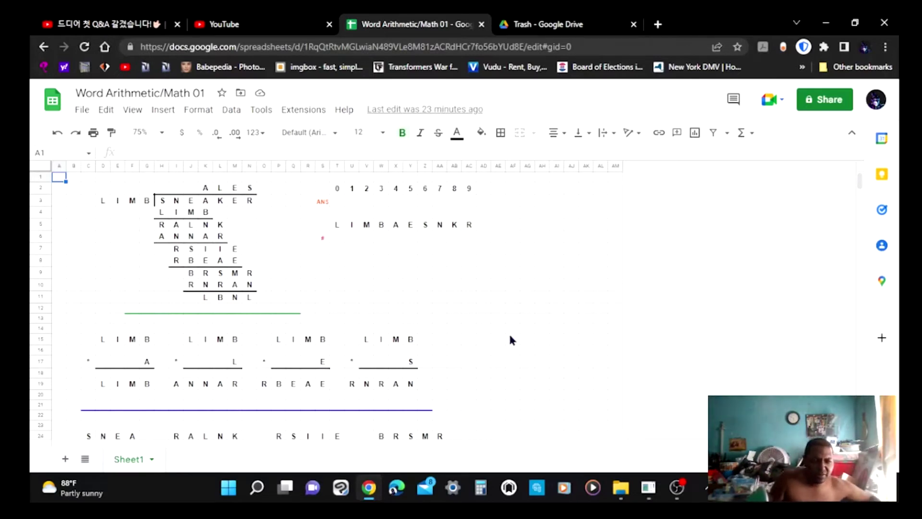
scroll(510, 339, "down", 3)
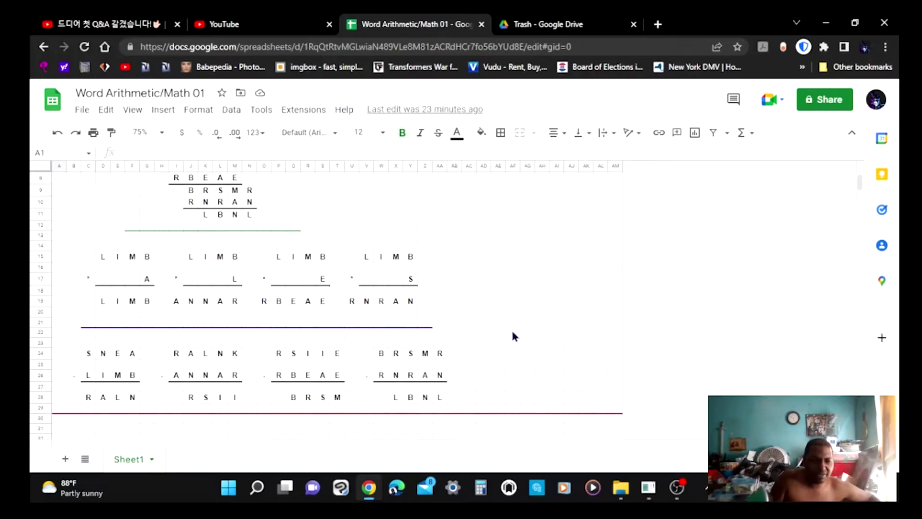
scroll(513, 335, "up", 4)
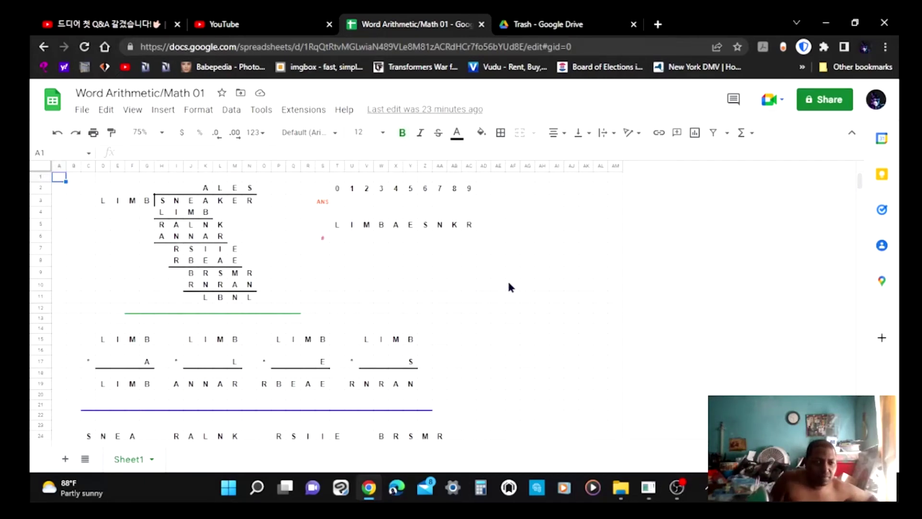
scroll(510, 287, "down", 1)
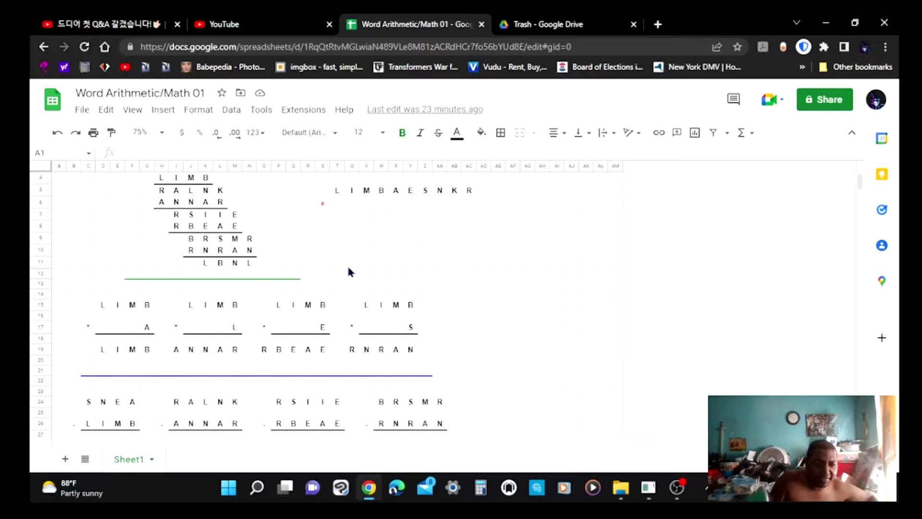
scroll(374, 243, "down", 1)
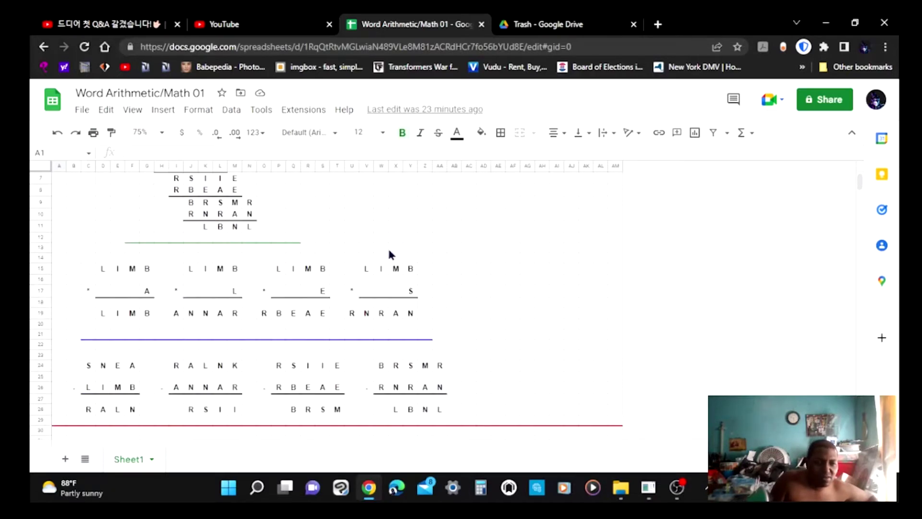
scroll(466, 267, "up", 2)
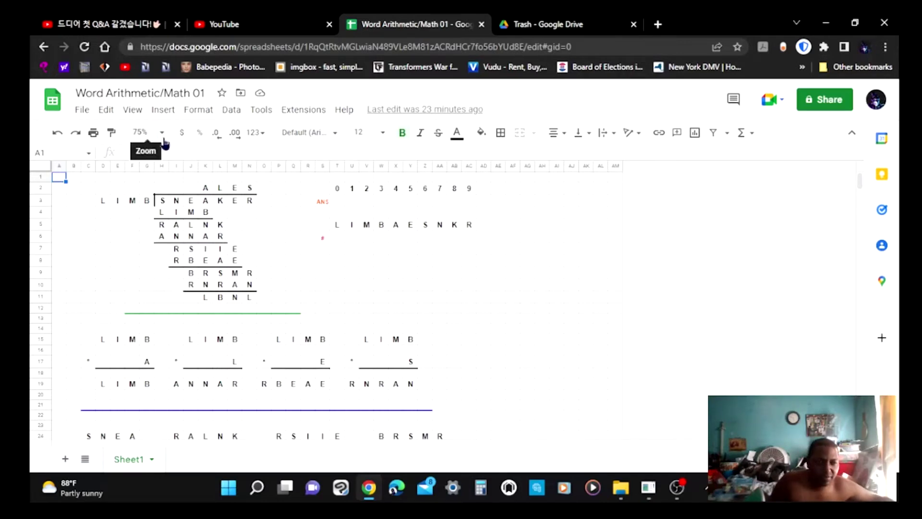
Set the sheet zoom to 150% and examine the four subtraction problems in rows 24 to 28
left_click(144, 132)
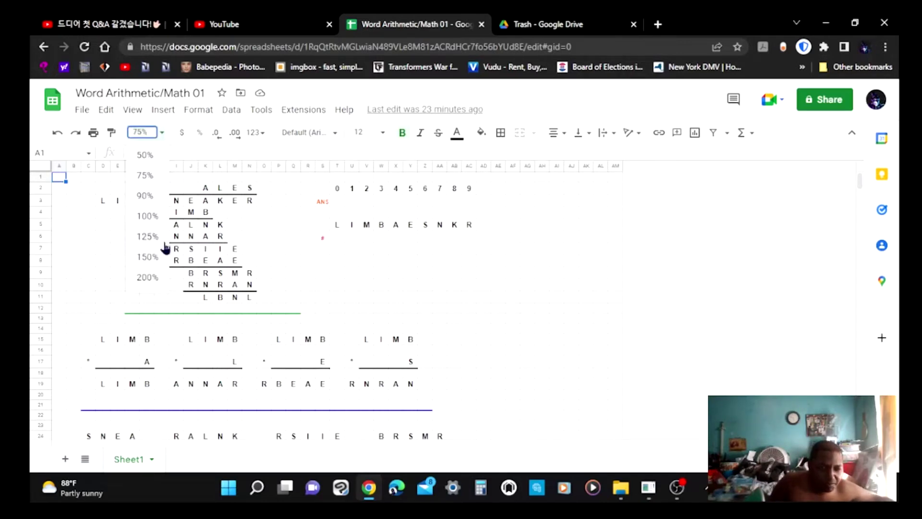
left_click(150, 257)
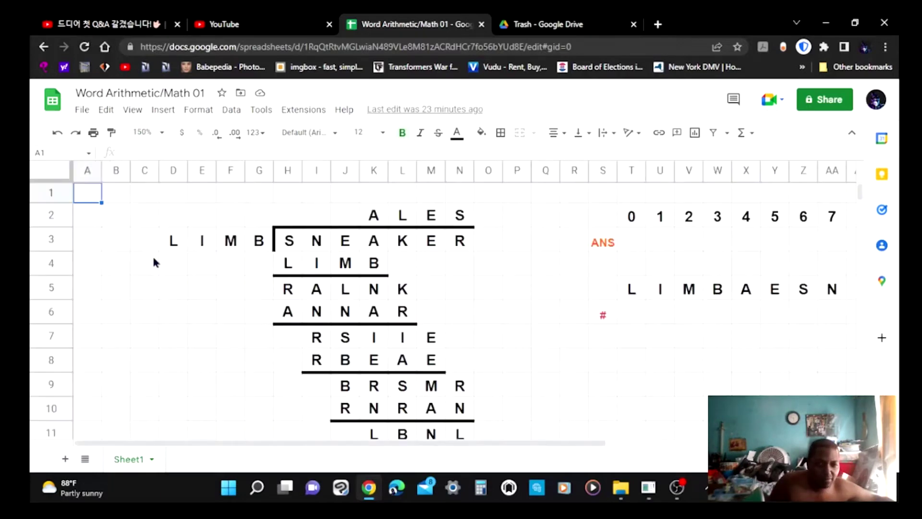
scroll(350, 257, "down", 2)
scroll(353, 255, "down", 5)
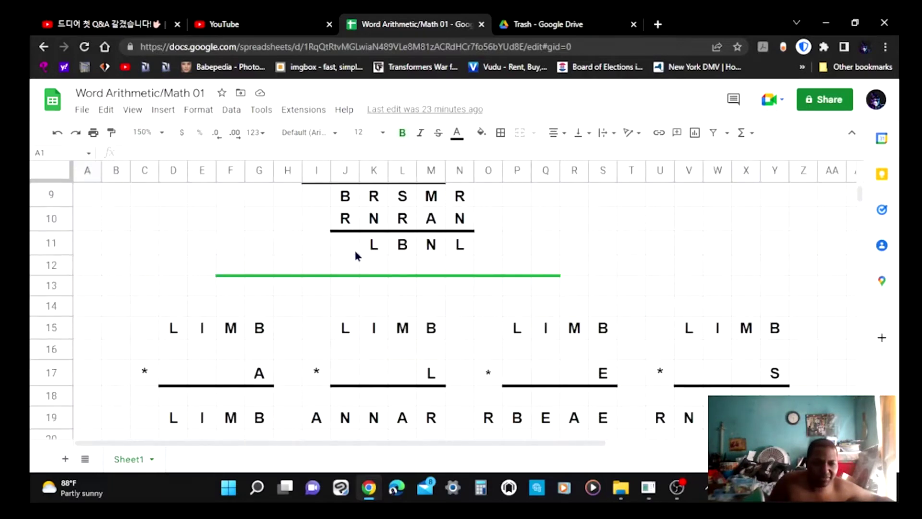
scroll(367, 278, "down", 1)
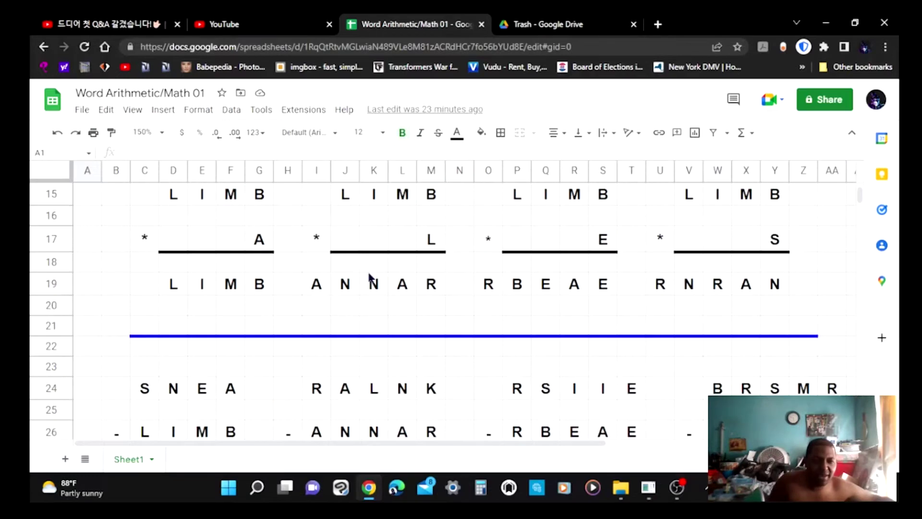
scroll(456, 288, "down", 1)
scroll(458, 288, "down", 1)
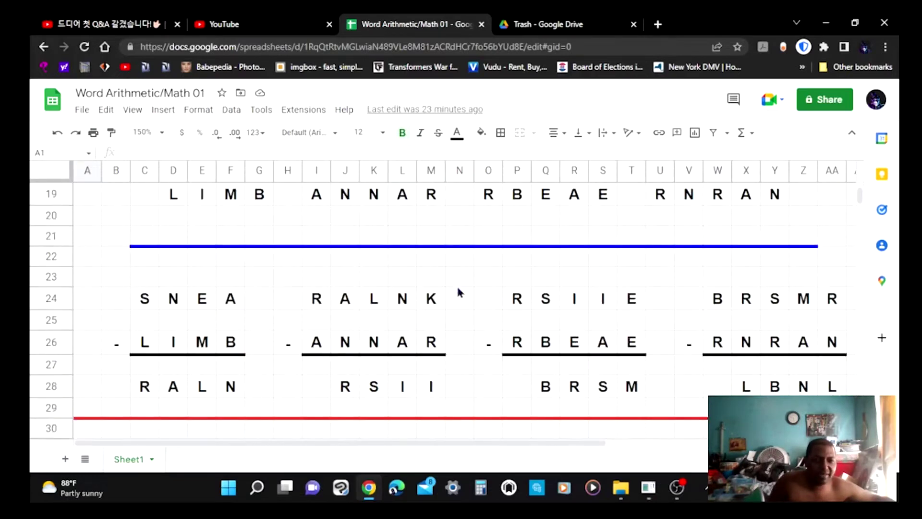
scroll(439, 301, "down", 1)
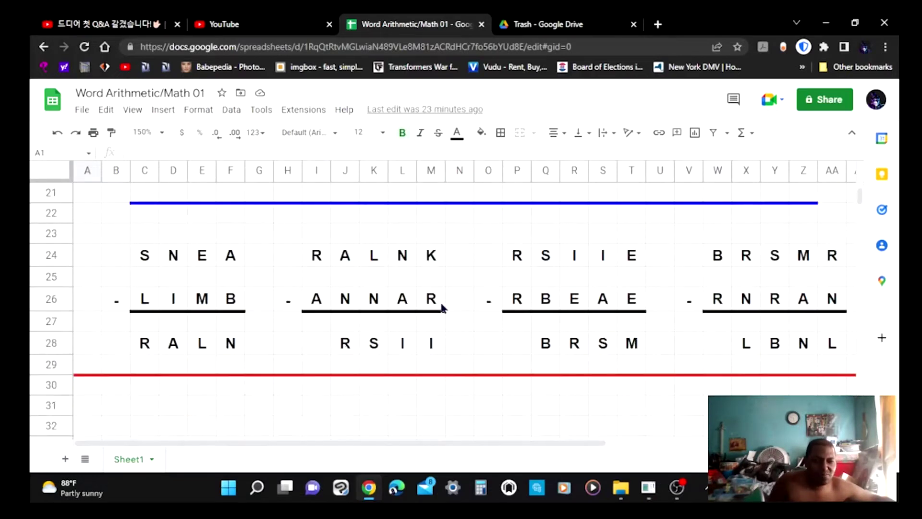
Compare the four subtractions and four LIMB multiplications with the long division of SNEAKER by LIMB
scroll(441, 305, "down", 1)
scroll(440, 300, "up", 7)
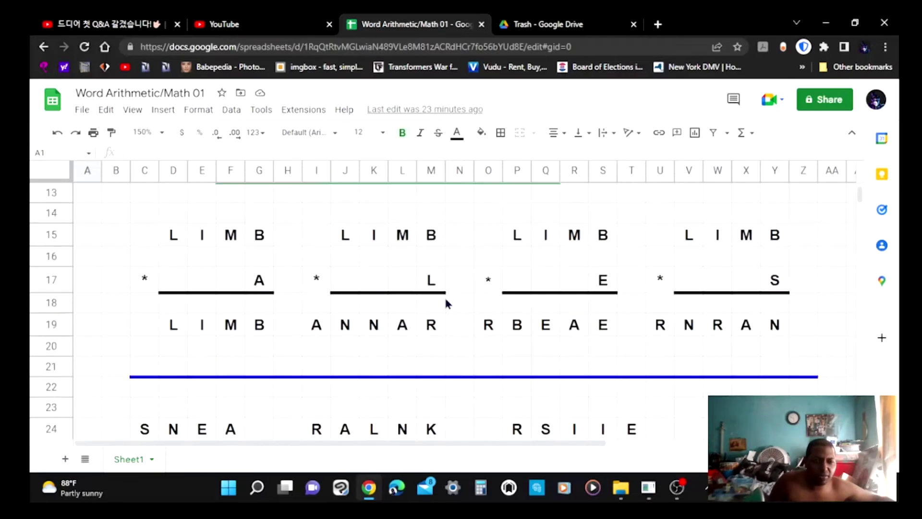
scroll(446, 303, "up", 4)
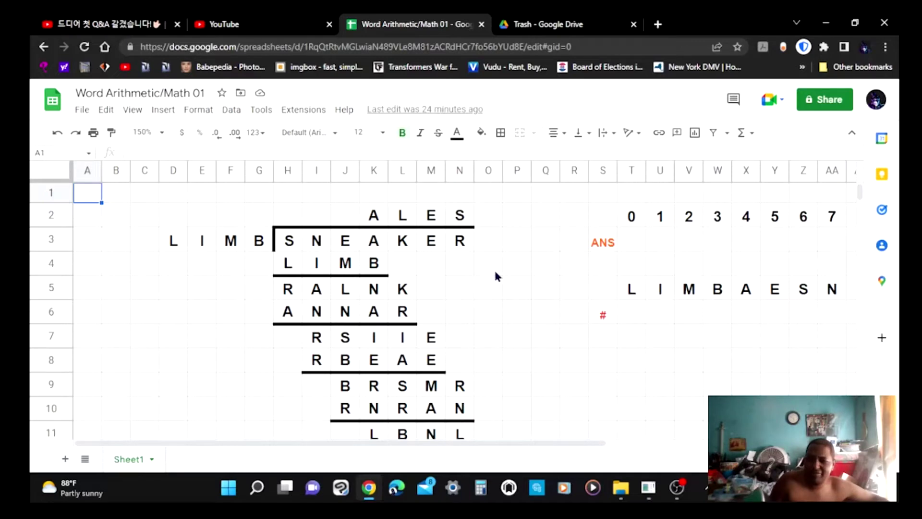
scroll(504, 278, "down", 7)
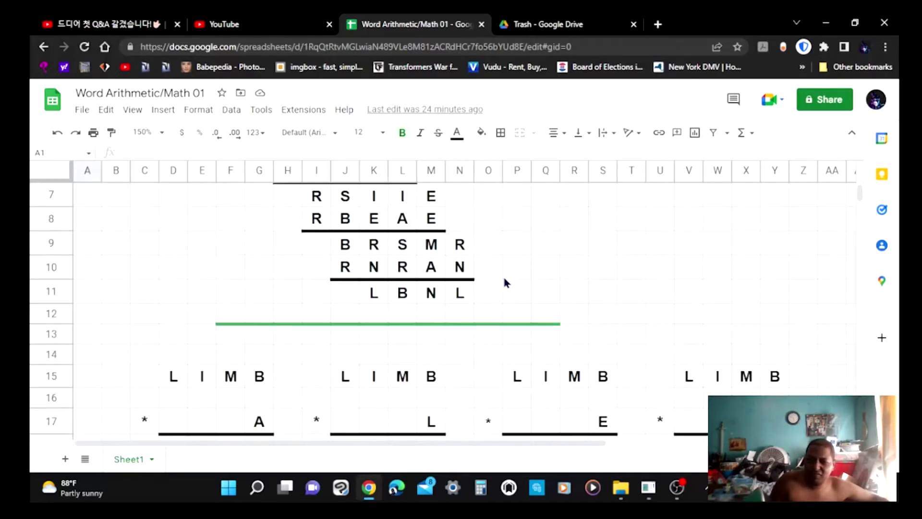
scroll(504, 283, "down", 6)
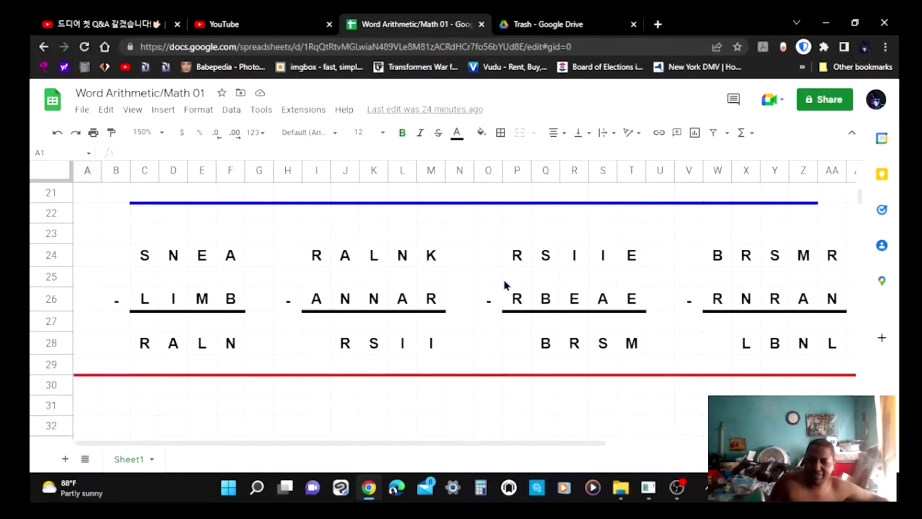
scroll(504, 287, "up", 10)
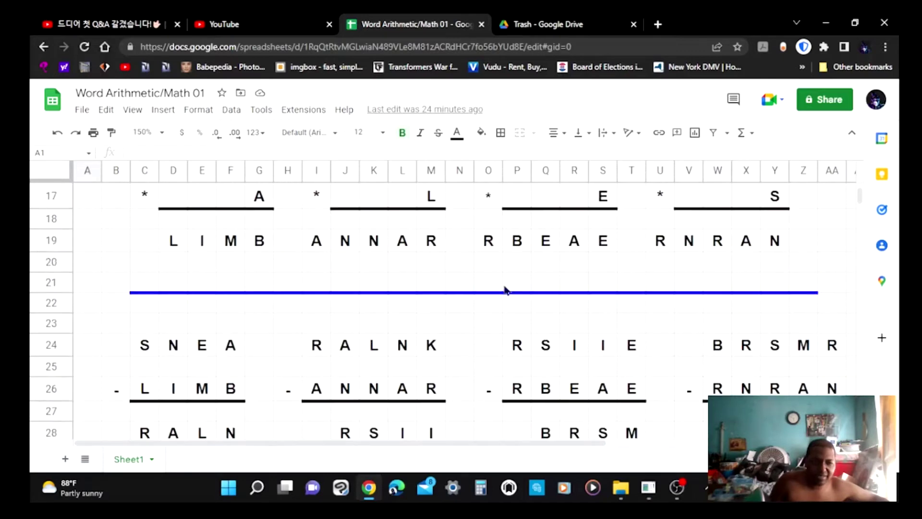
scroll(504, 288, "up", 3)
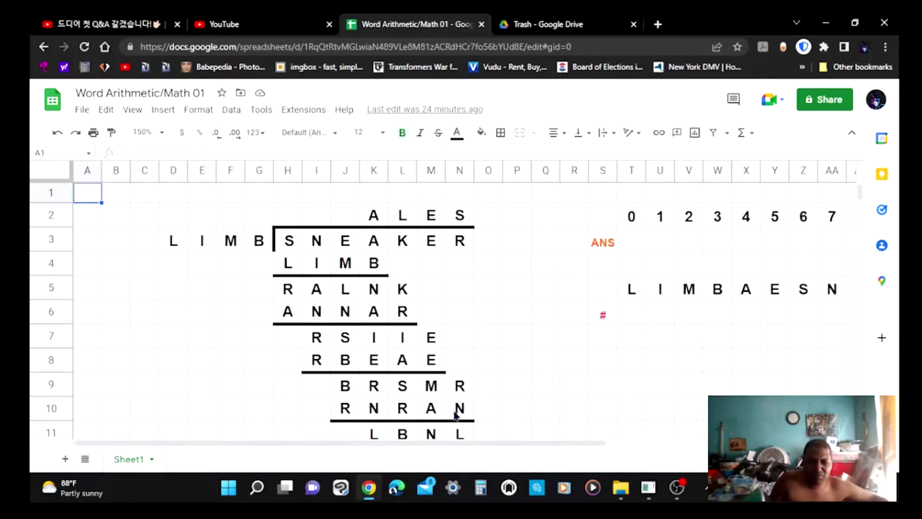
Review the long division beside the full 0–9 answer key, along with the multiplications and subtractions in rows 15 to 28
left_click_drag(401, 447, 457, 449)
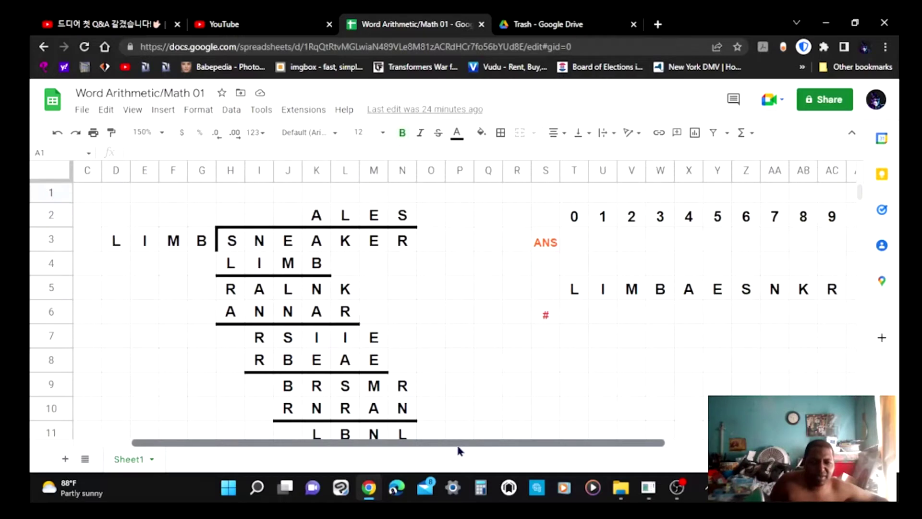
scroll(433, 344, "down", 5)
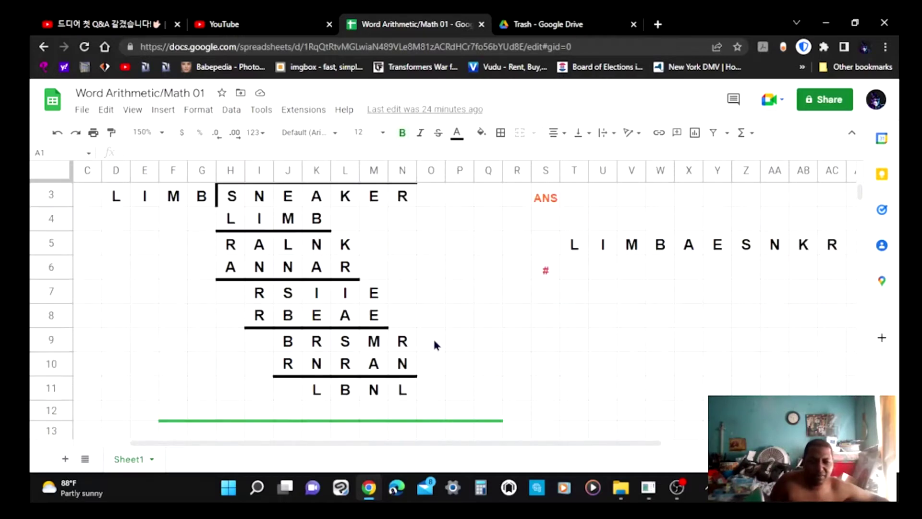
scroll(443, 341, "down", 1)
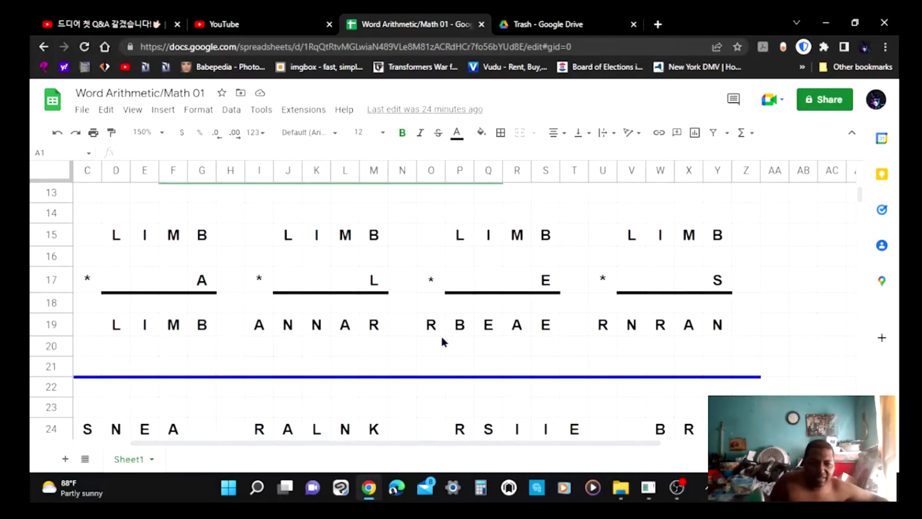
scroll(442, 341, "down", 4)
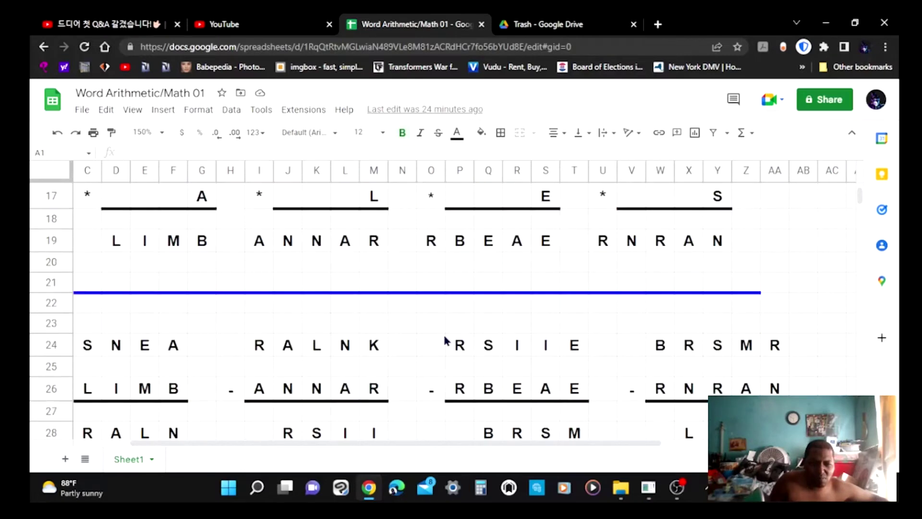
scroll(447, 340, "down", 2)
scroll(448, 343, "up", 3)
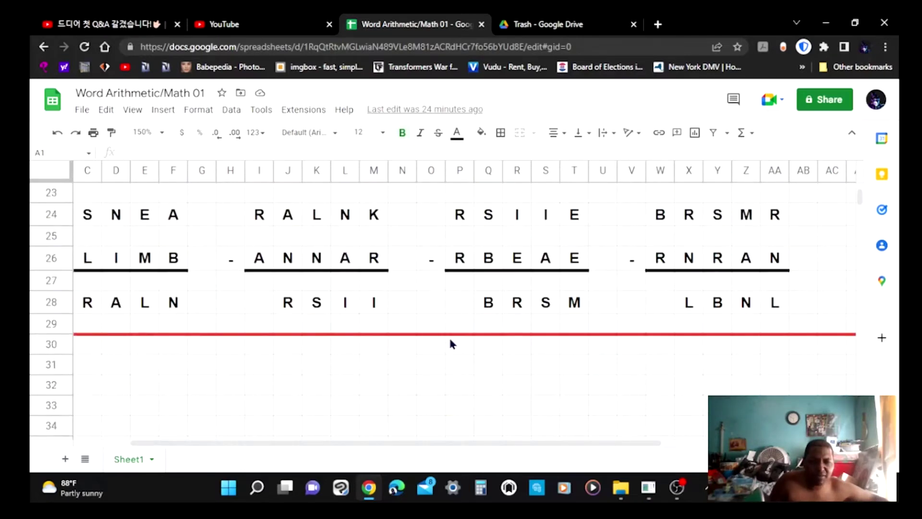
scroll(452, 342, "up", 2)
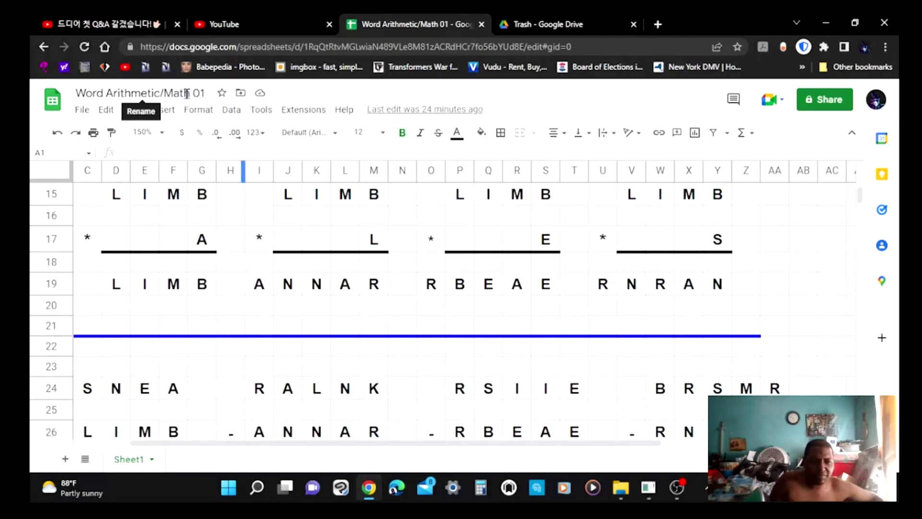
scroll(377, 238, "up", 3)
scroll(382, 241, "up", 4)
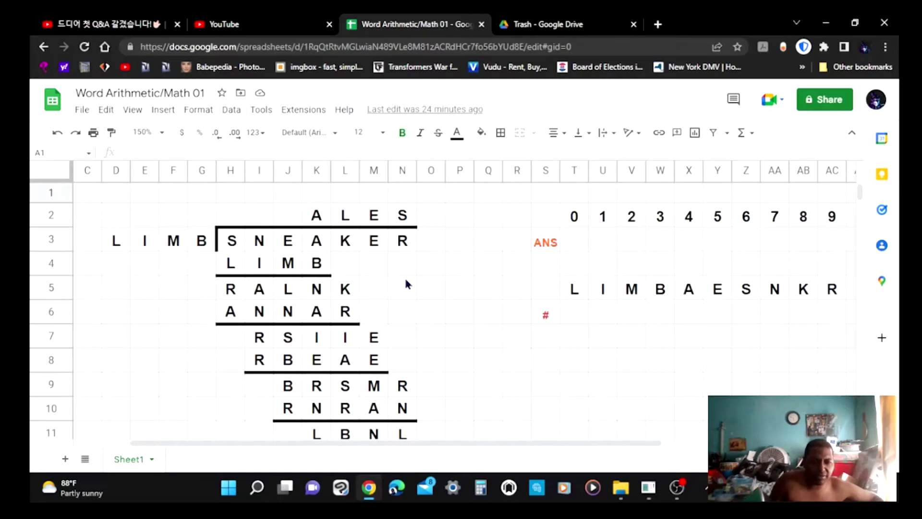
scroll(410, 287, "down", 3)
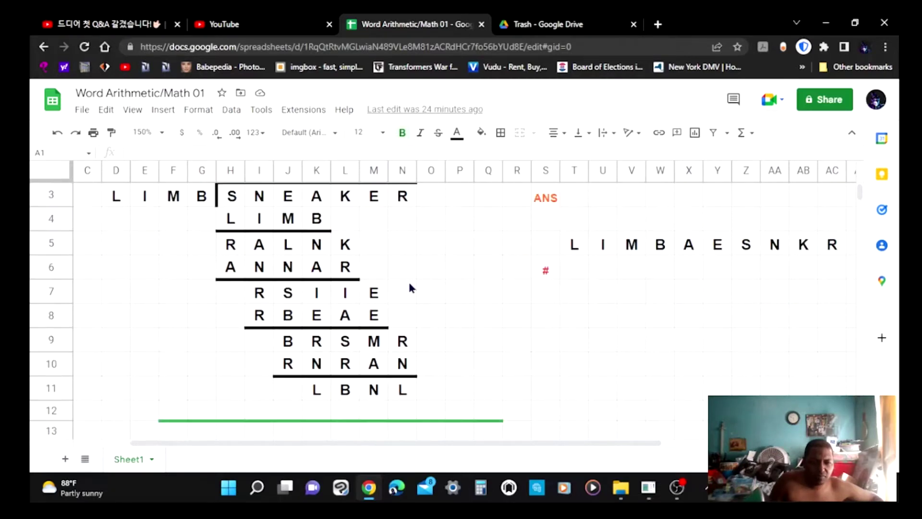
scroll(412, 285, "down", 1)
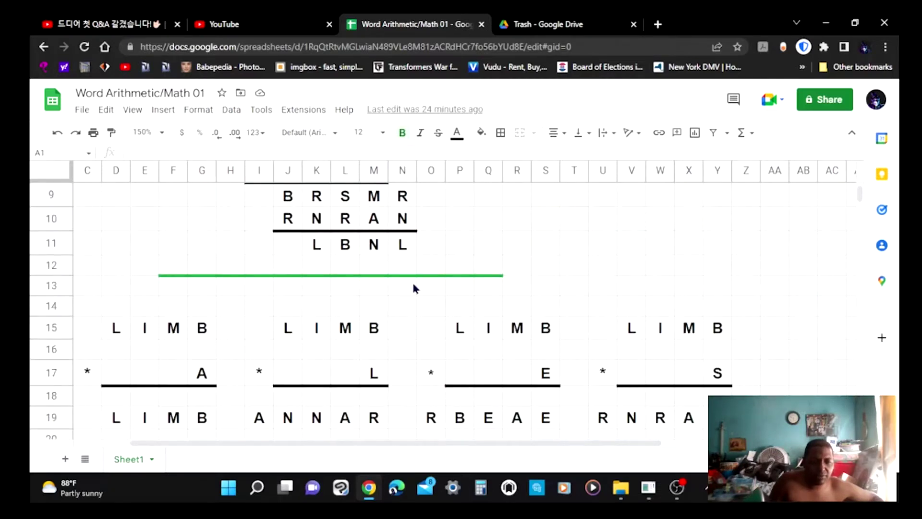
scroll(364, 329, "up", 2)
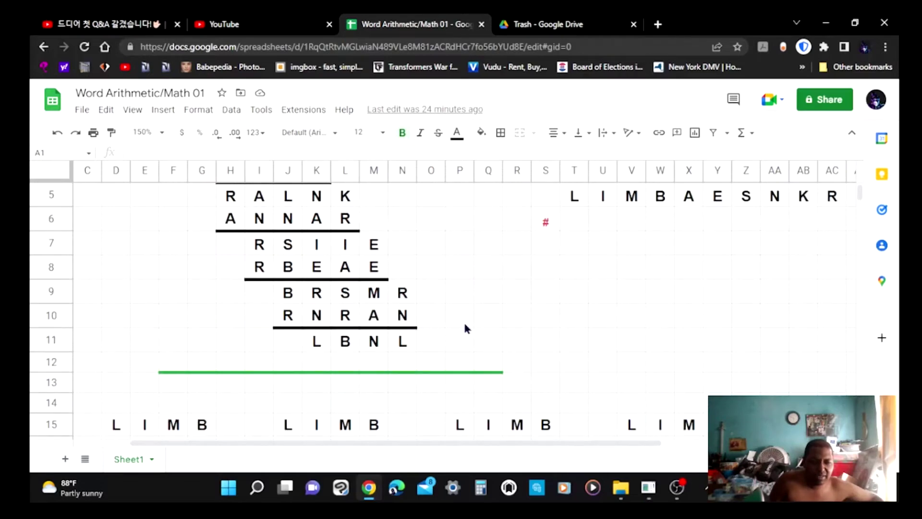
scroll(463, 322, "down", 1)
scroll(465, 326, "up", 3)
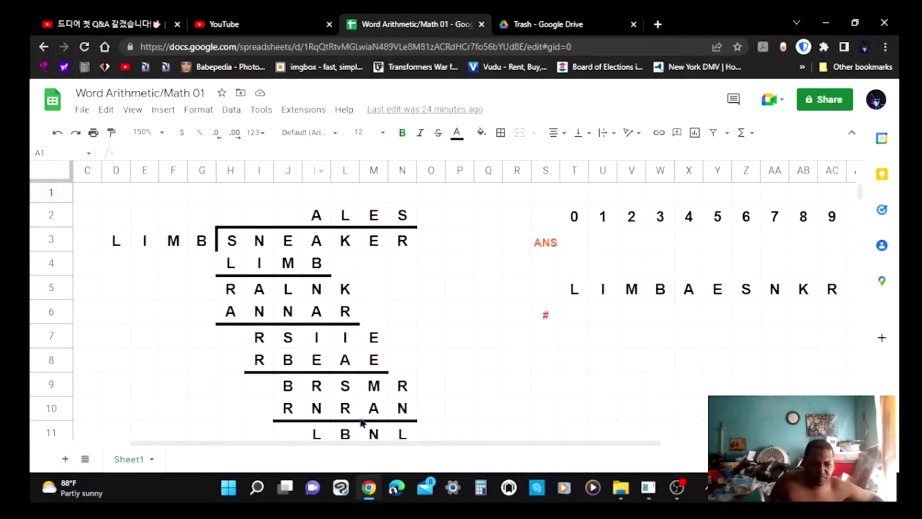
Try the sheet zoom at 100%, and settle on 125% with the long division and answer key in view
scroll(394, 363, "down", 2)
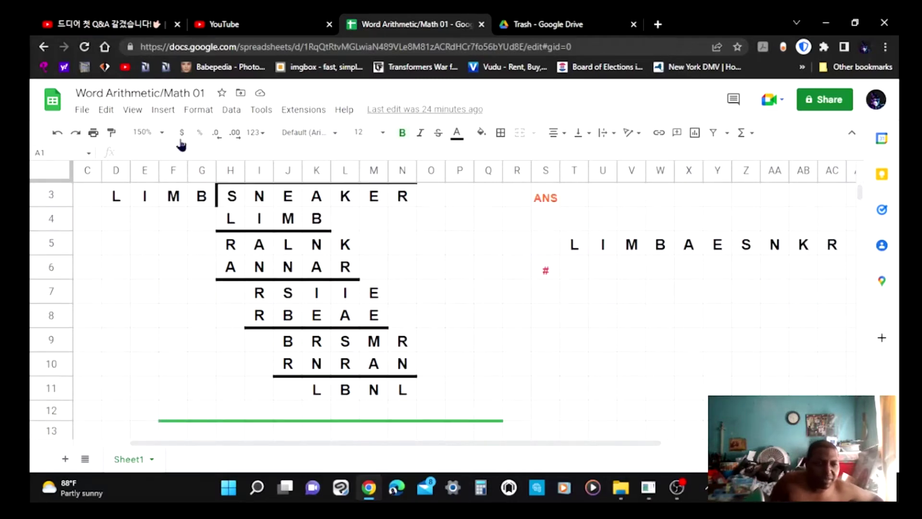
left_click(164, 134)
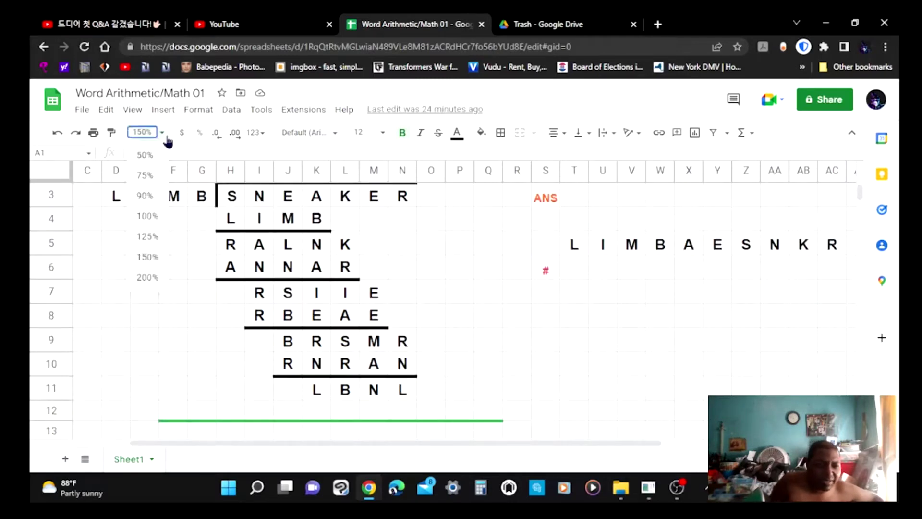
left_click(161, 210)
scroll(271, 247, "up", 1)
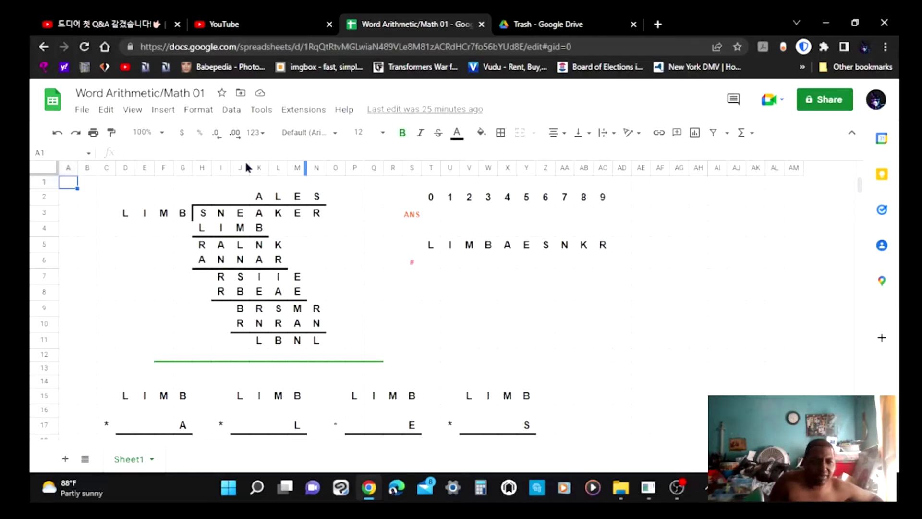
left_click(162, 133)
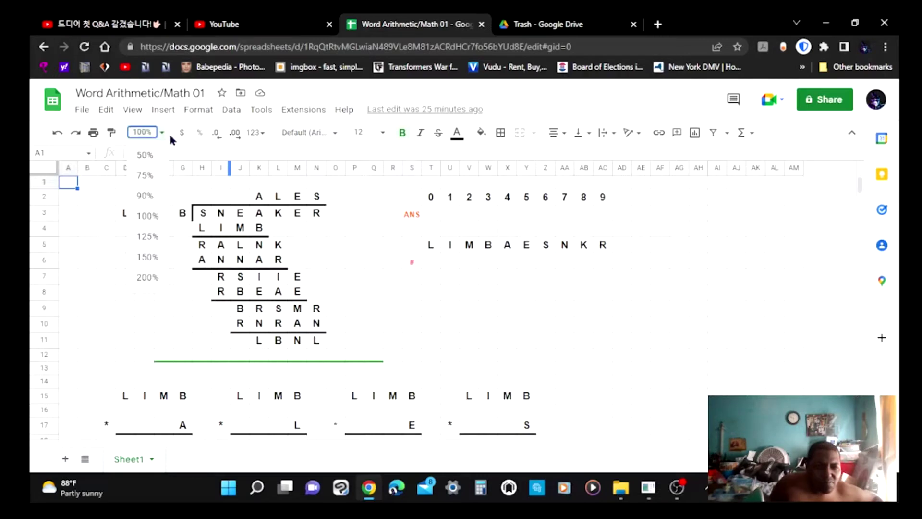
left_click(152, 236)
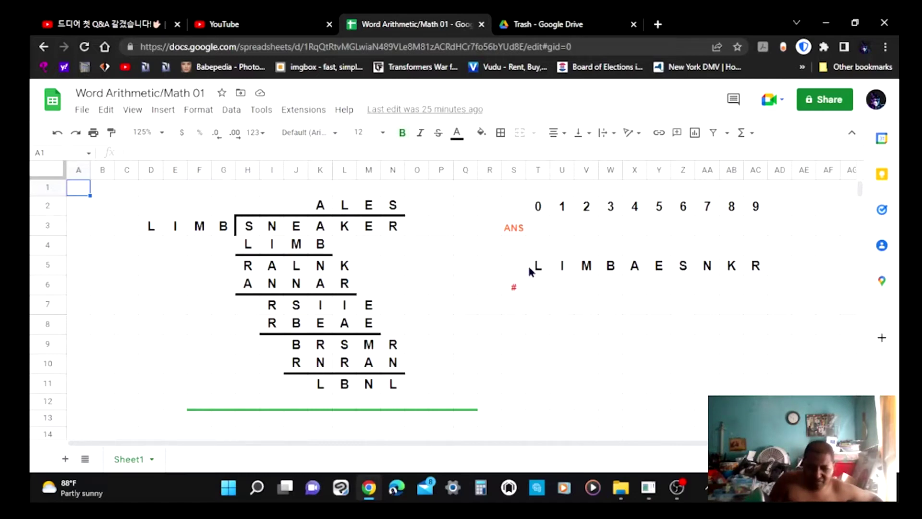
Examine the ten puzzle letters L to R in T5:AC5 and the digits 0–9 in row 2
left_click_drag(536, 267, 730, 278)
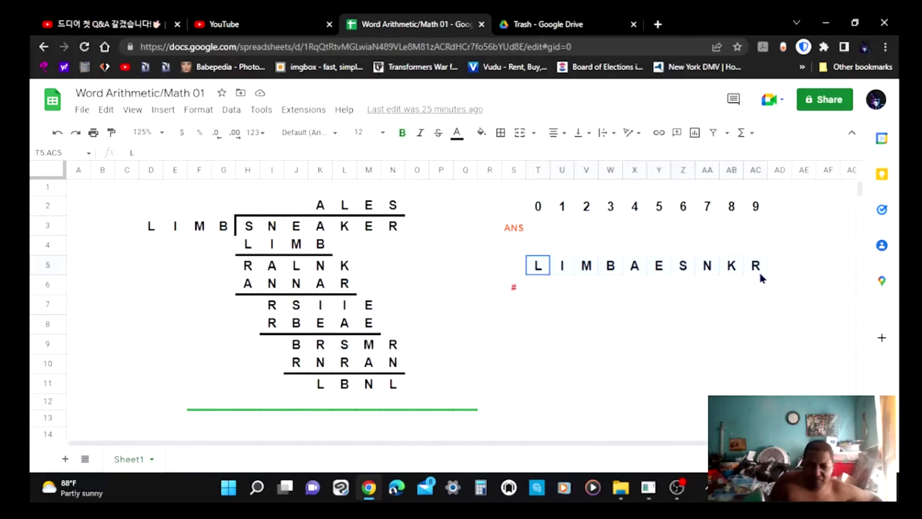
left_click_drag(759, 269, 761, 272)
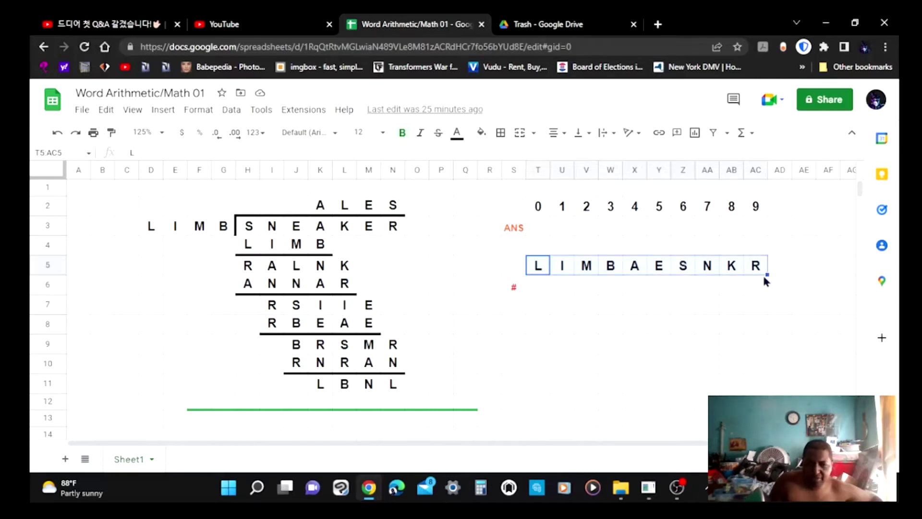
left_click(567, 214)
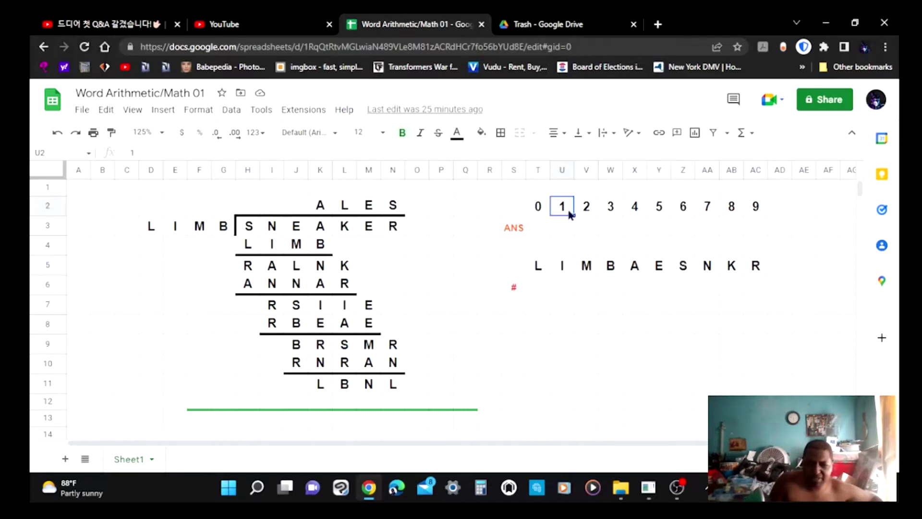
left_click(754, 268)
left_click(540, 273)
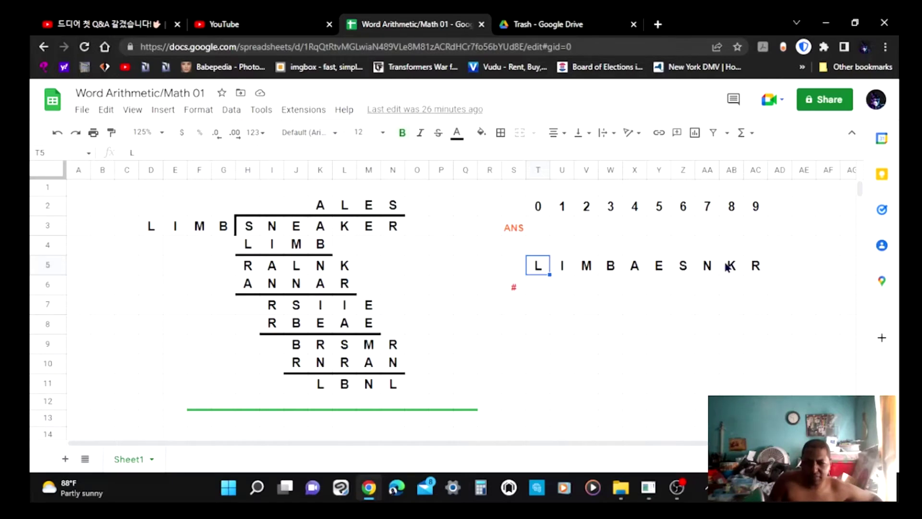
scroll(727, 264, "down", 2)
scroll(725, 266, "up", 2)
Enter 0 in the # row beneath the letter L, in cell T6
left_click(536, 287)
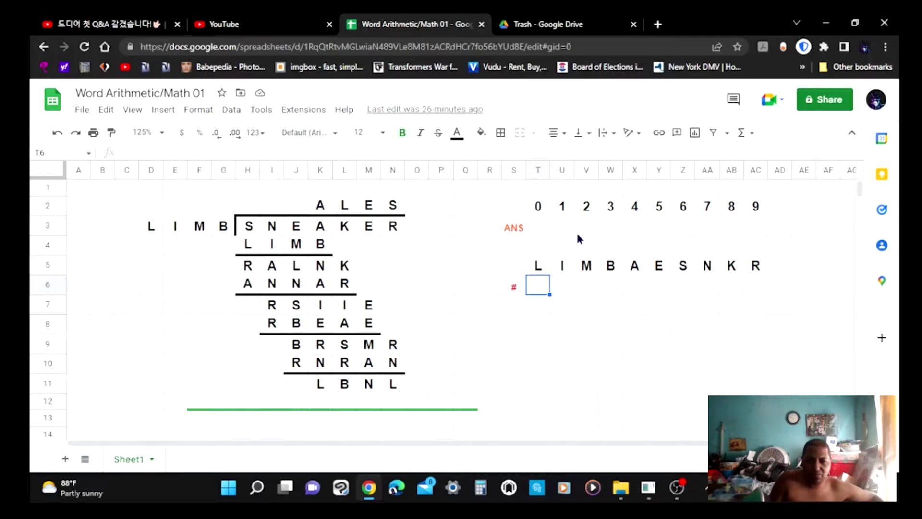
left_click(537, 226)
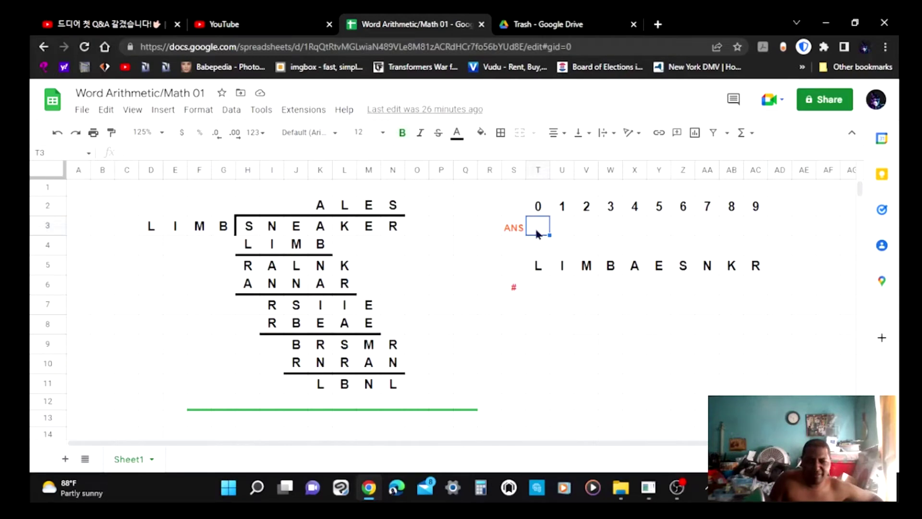
left_click(539, 287)
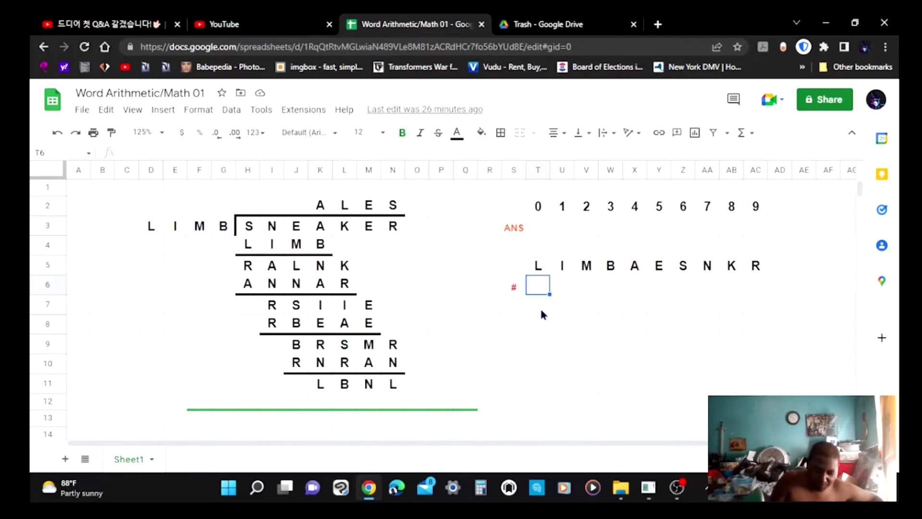
type("0")
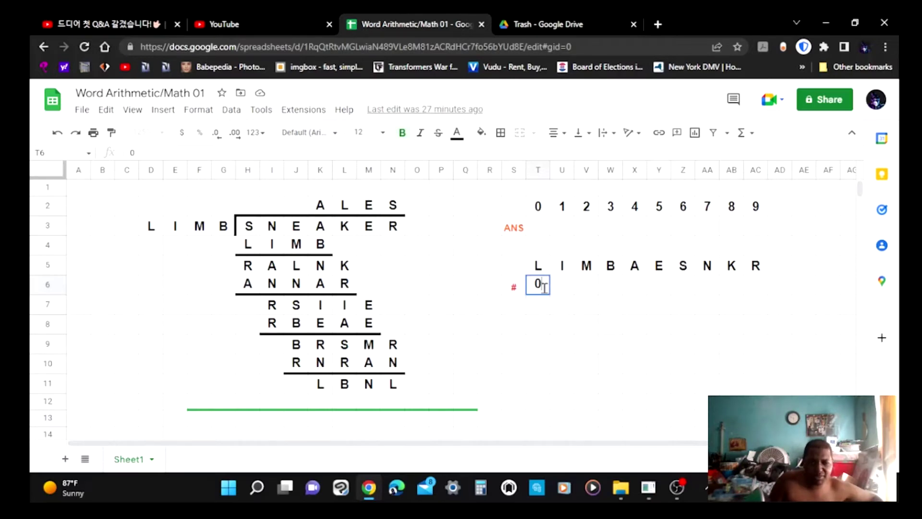
Enter L in the ANS row beneath the digit 0, in cell T3
left_click(541, 226)
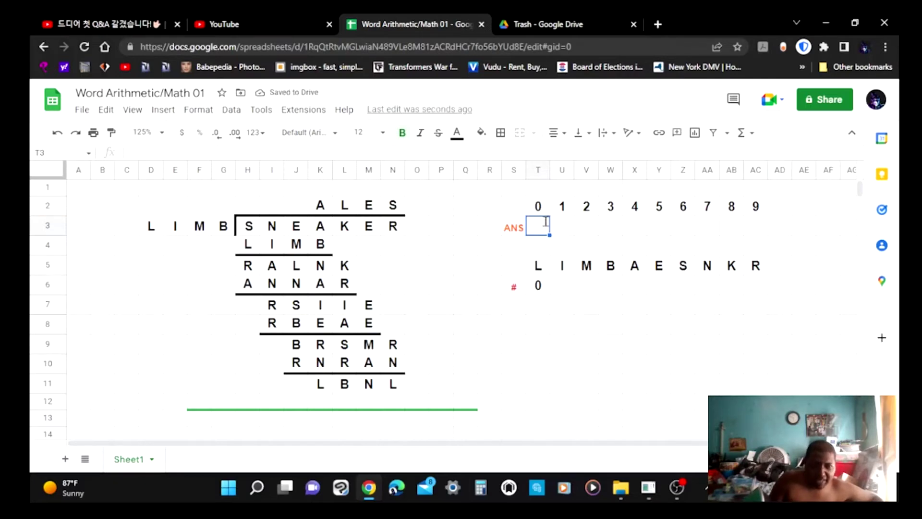
double_click(545, 222)
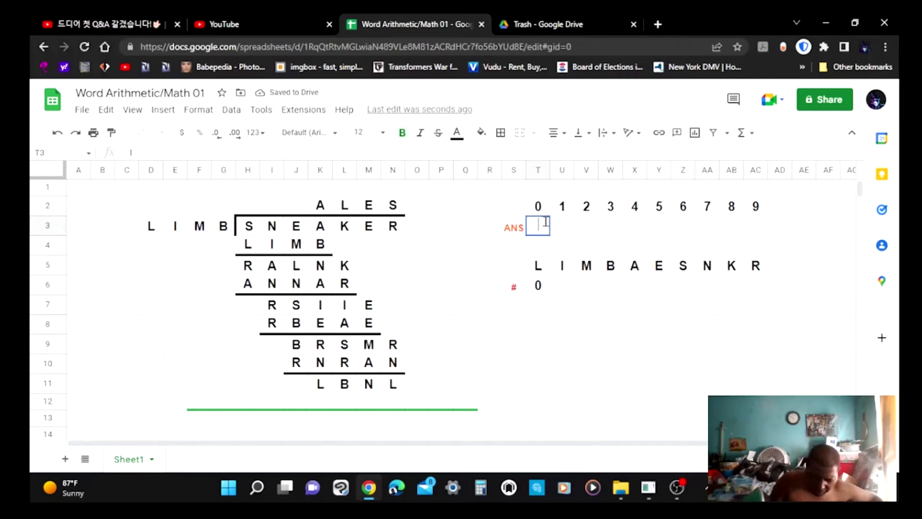
key("Escape")
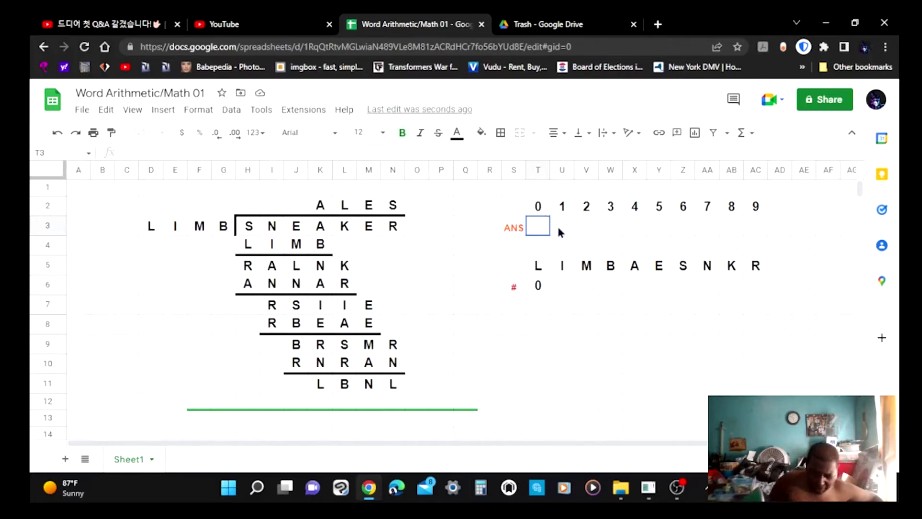
type("L")
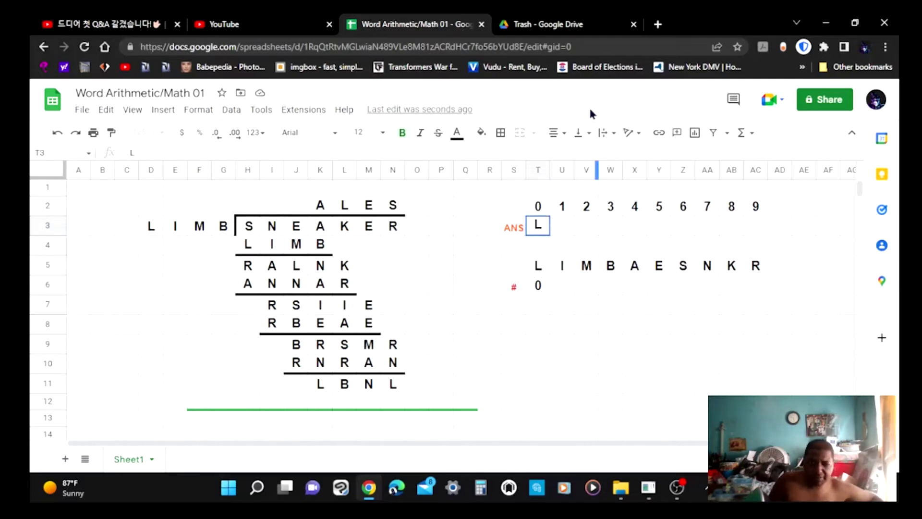
left_click(543, 283)
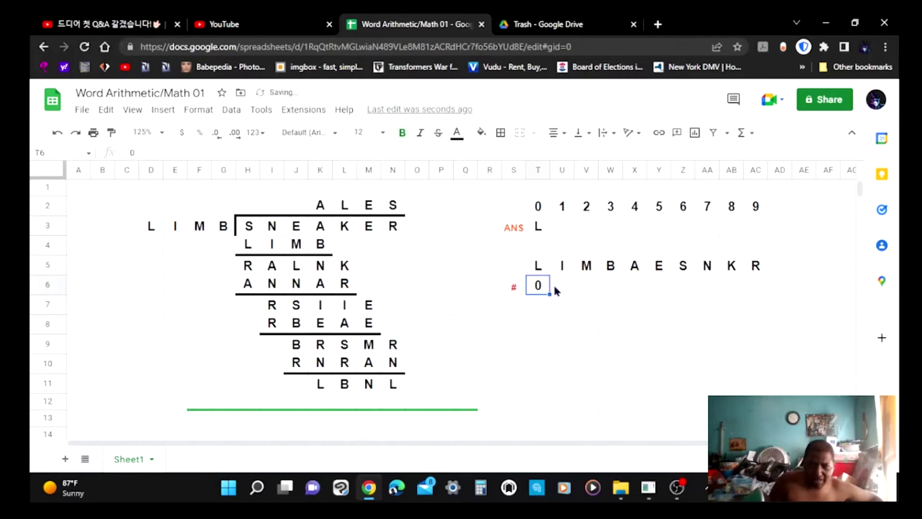
Clear the 0 beneath the letter L in T6 and the L beneath the digit 0 in T3
key("Delete")
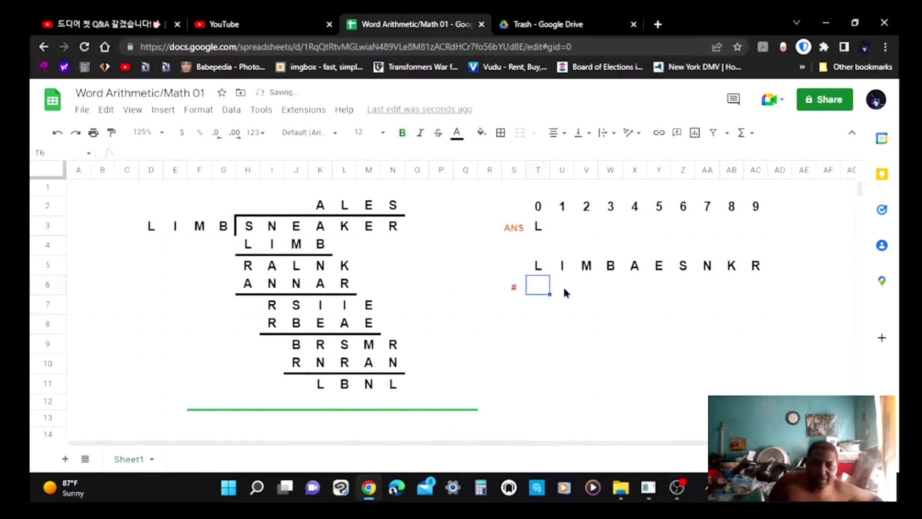
left_click(539, 230)
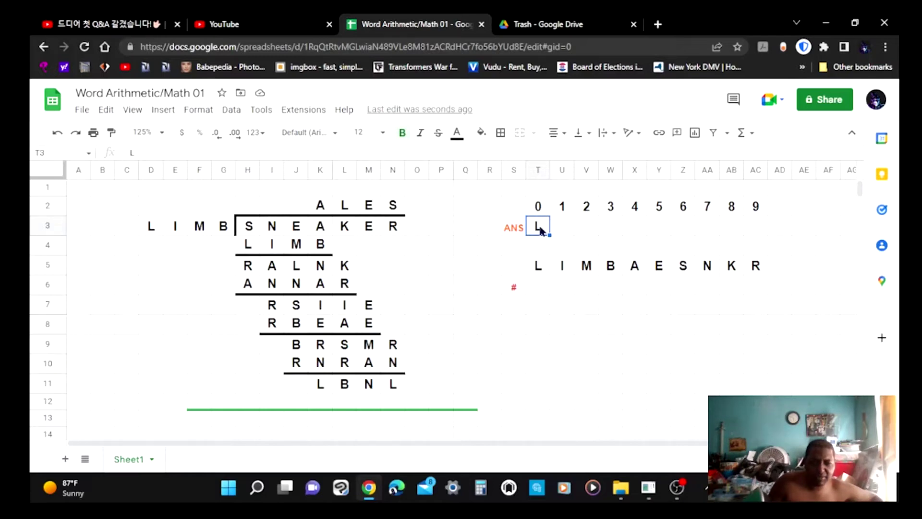
key("Delete")
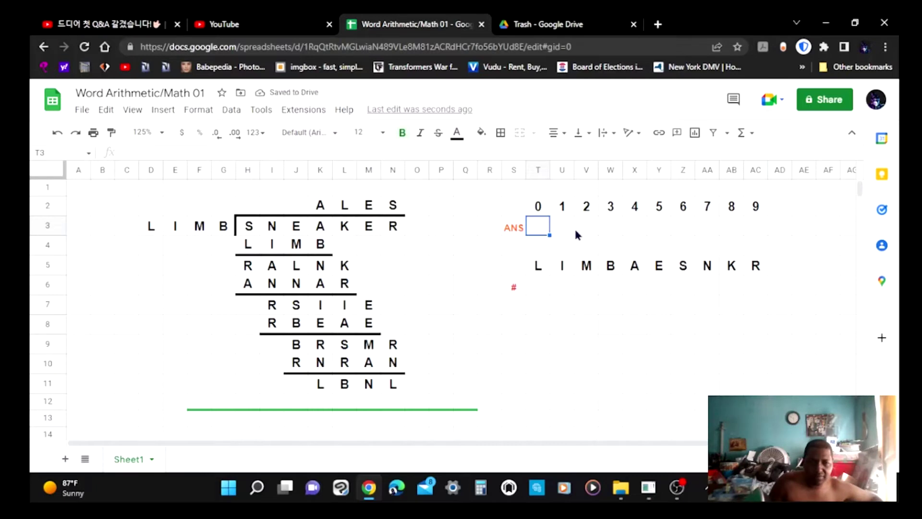
Enter 4 in the # row beneath the letter L in T6, and L in the ANS row beneath the digit 4 in X3
left_click(534, 287)
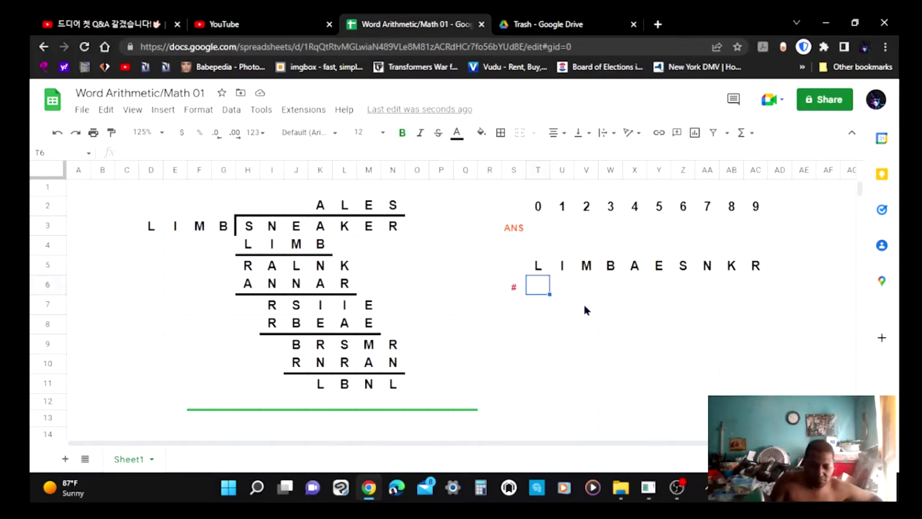
type("4")
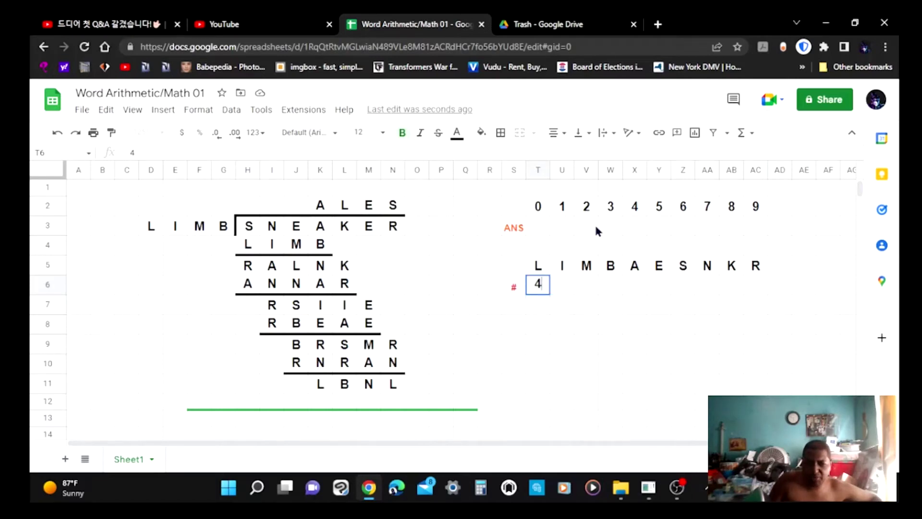
left_click(634, 224)
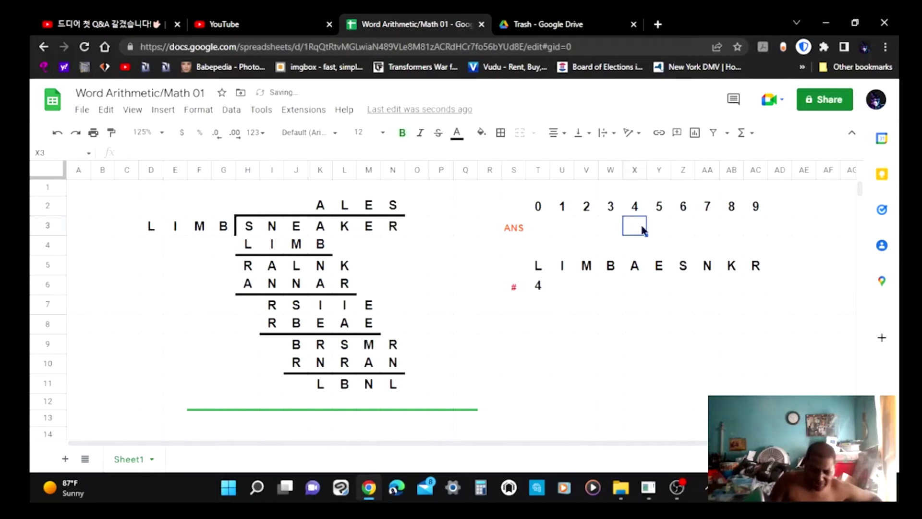
type("L")
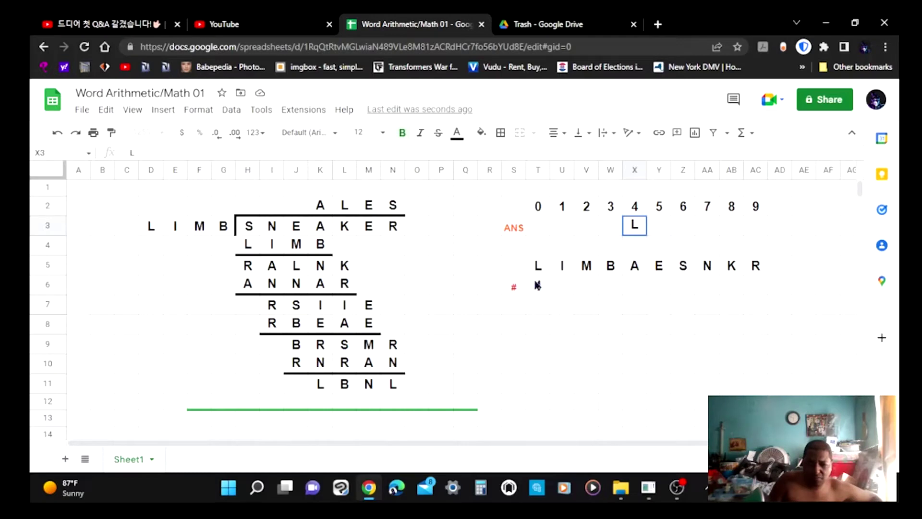
left_click(541, 287)
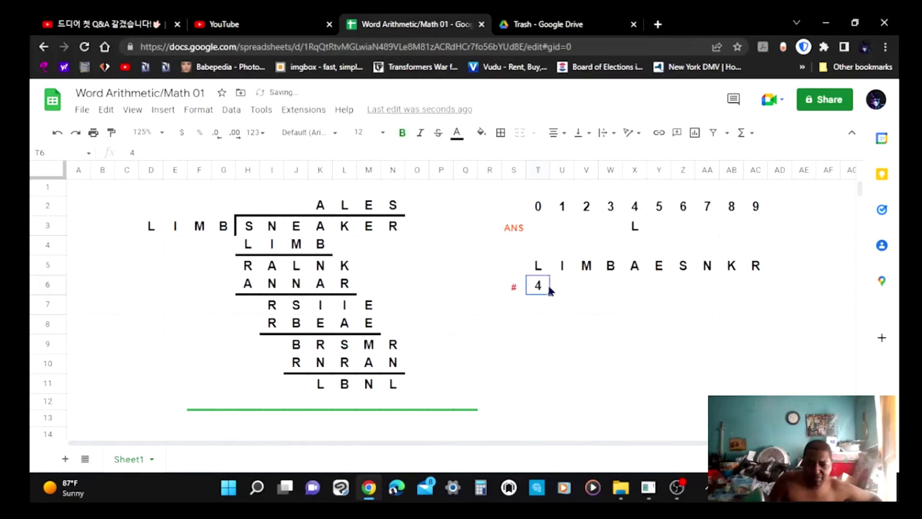
Clear the L from X3 in the ANS row and the 4 from T6 in the # row
left_click(638, 226)
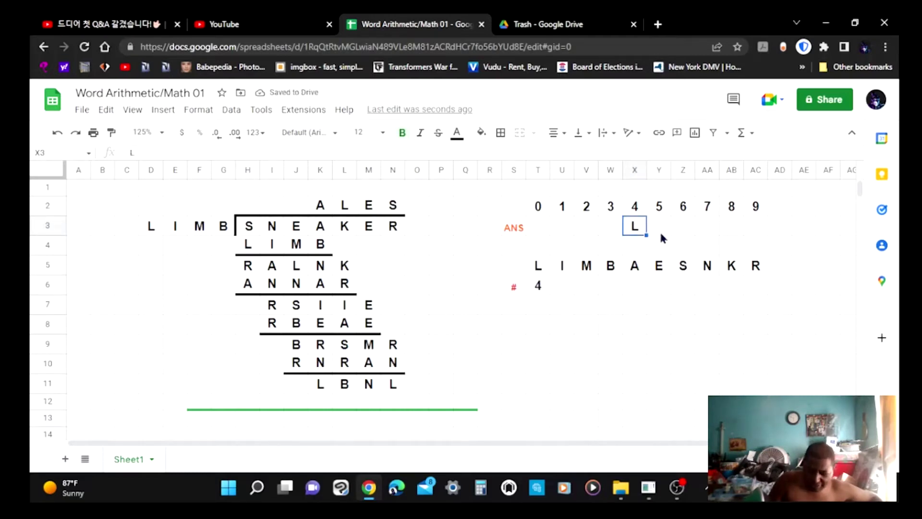
key("Delete")
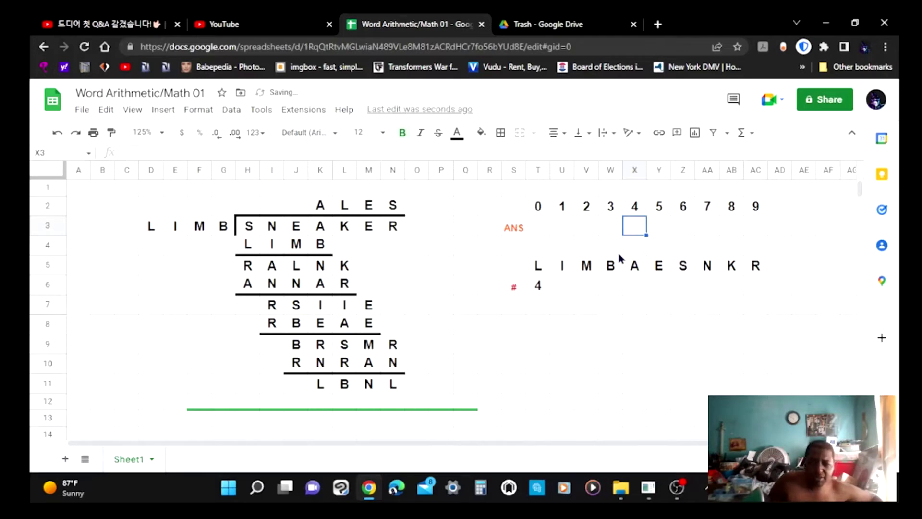
left_click(543, 287)
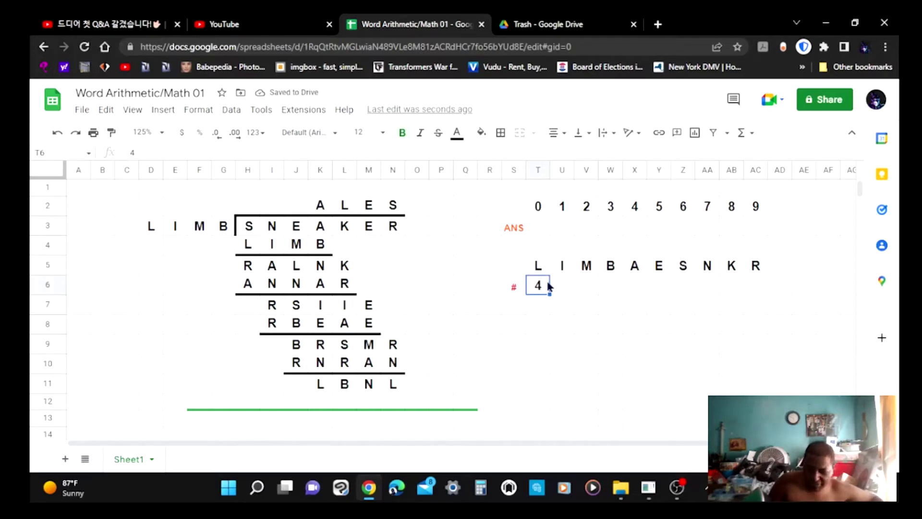
key("Delete")
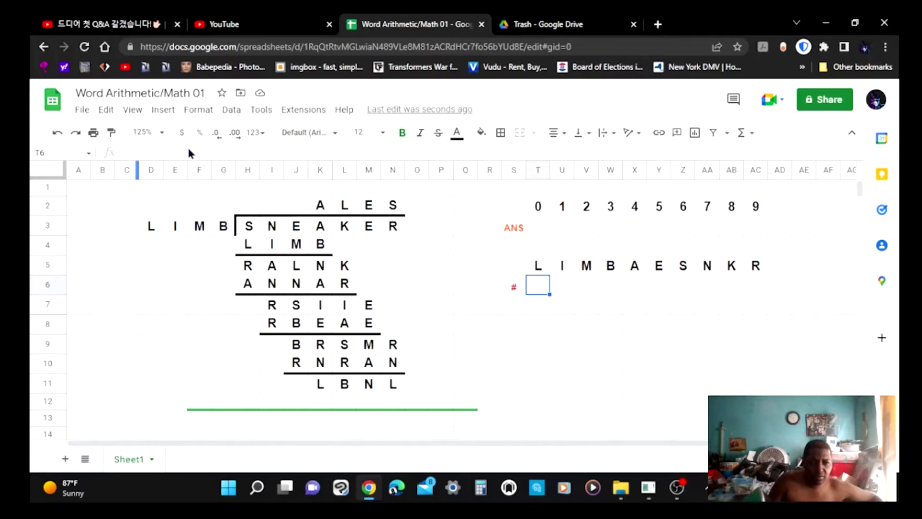
Examine the long division together with the four multiplications of LIMB by A, L, E and S in rows 15 to 19
scroll(204, 277, "down", 3)
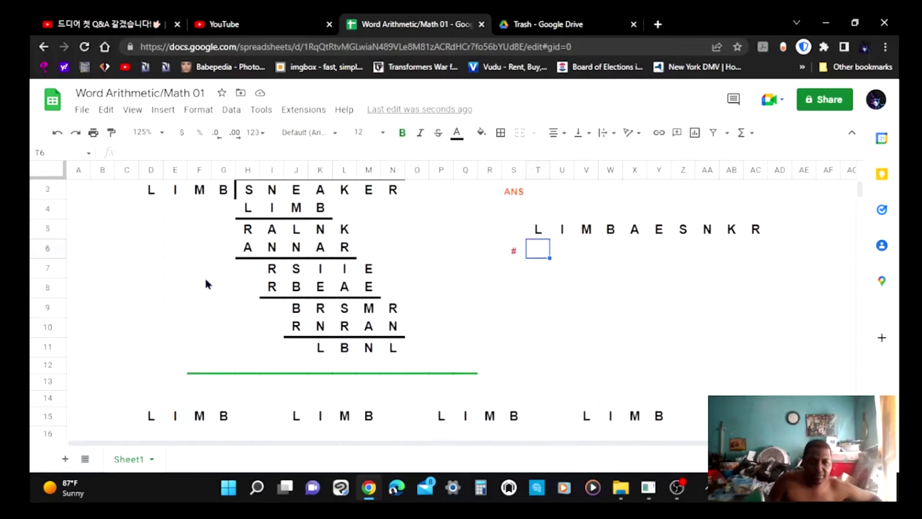
scroll(203, 277, "up", 3)
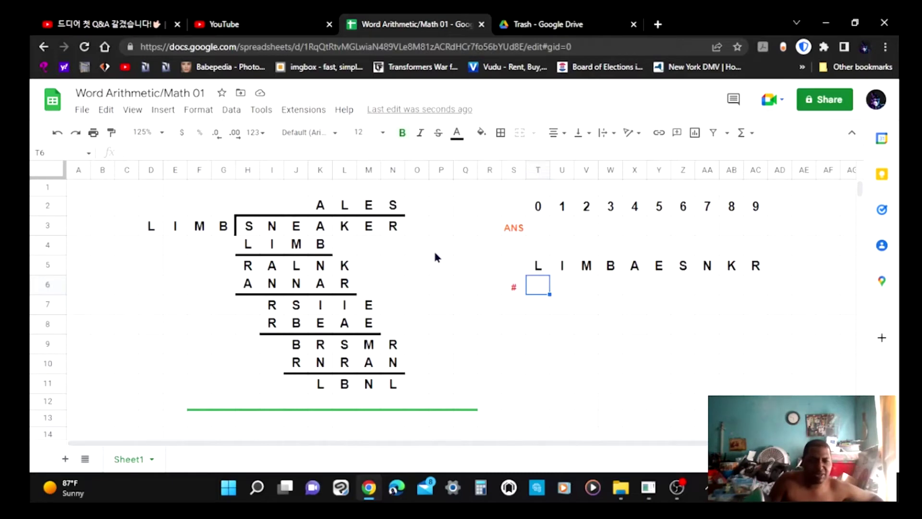
scroll(469, 269, "down", 5)
scroll(470, 271, "down", 2)
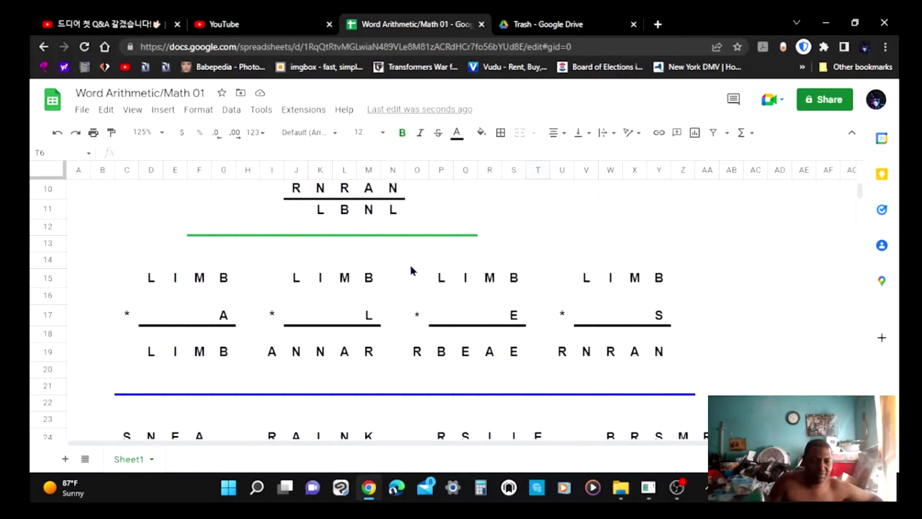
scroll(434, 278, "down", 3)
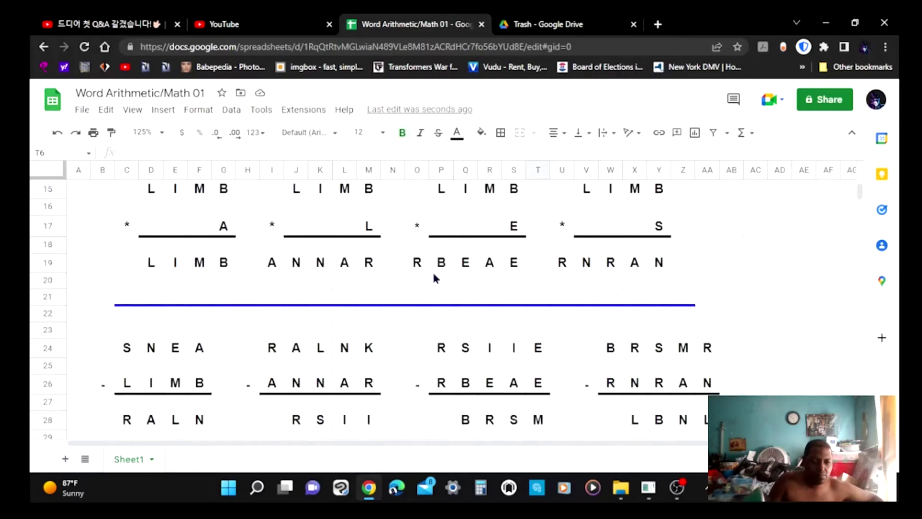
scroll(434, 278, "up", 3)
scroll(434, 278, "up", 5)
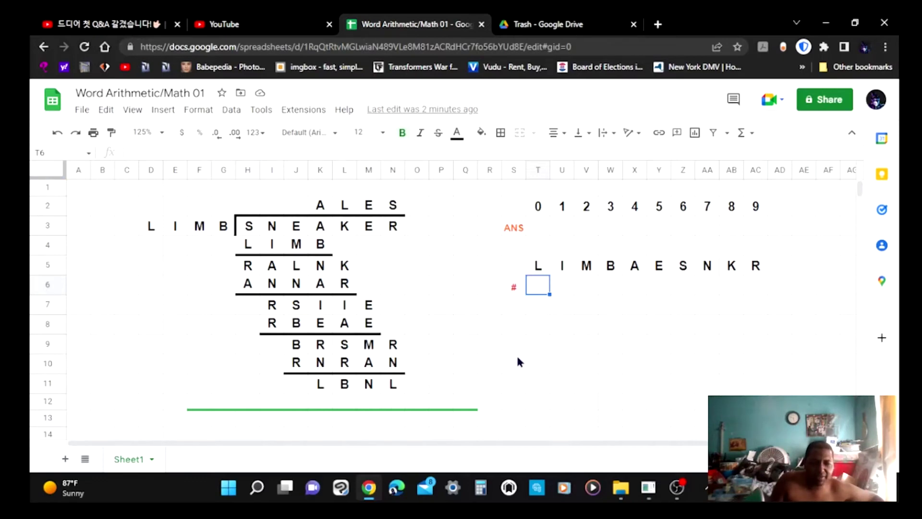
scroll(501, 354, "down", 2)
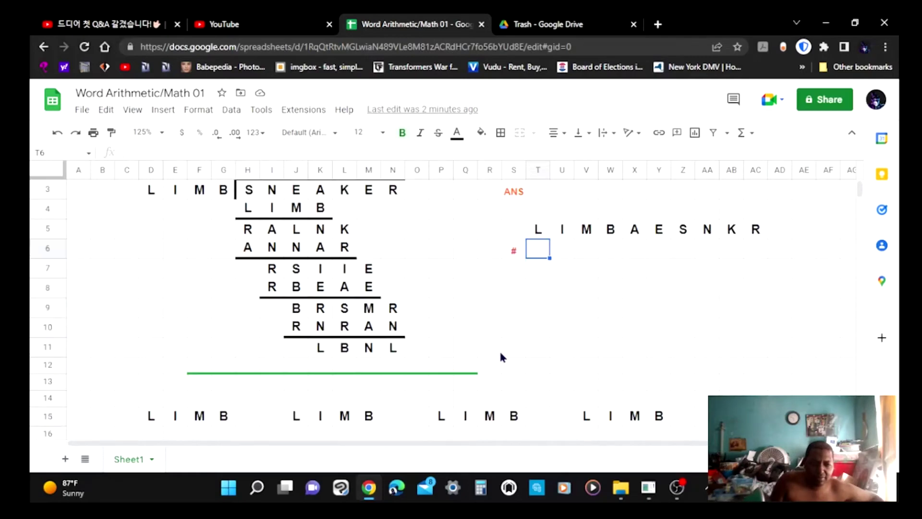
scroll(500, 358, "down", 1)
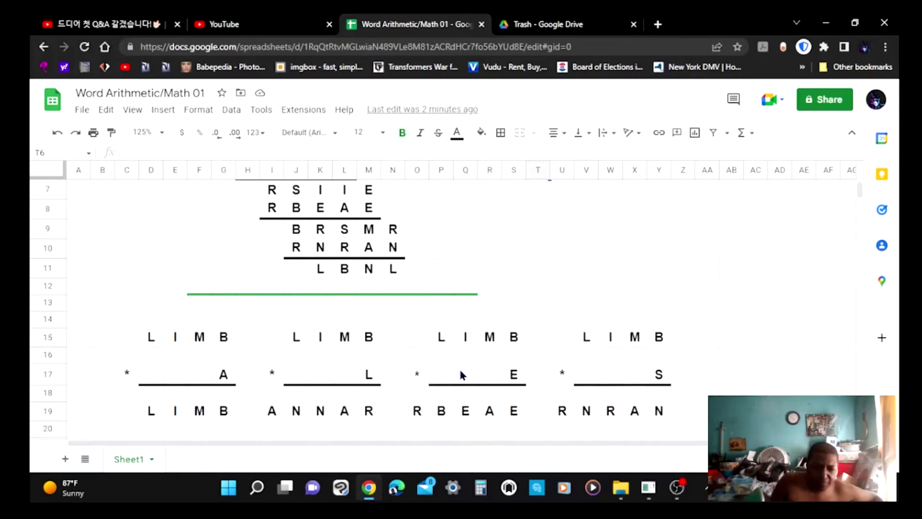
scroll(459, 373, "up", 1)
scroll(463, 379, "up", 2)
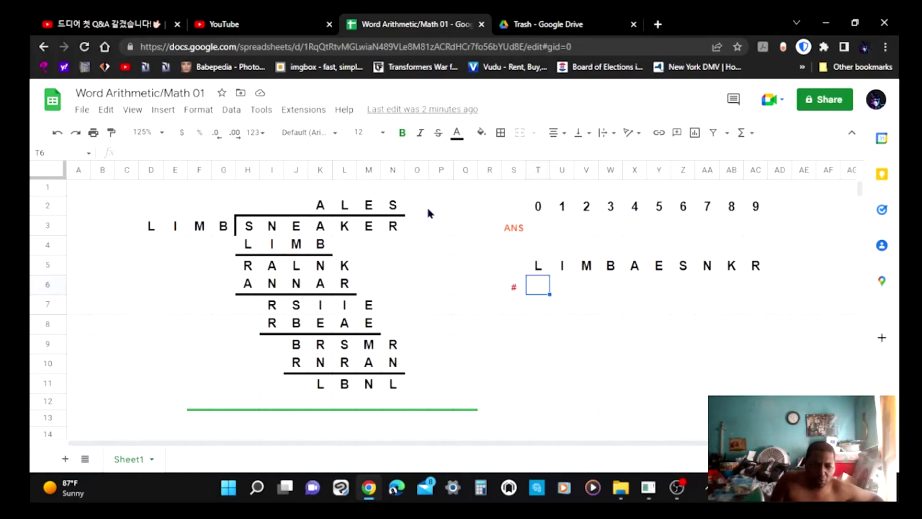
Examine the four subtractions in rows 24 to 28, down to the red line beneath them, and return to the answer key
scroll(451, 228, "down", 4)
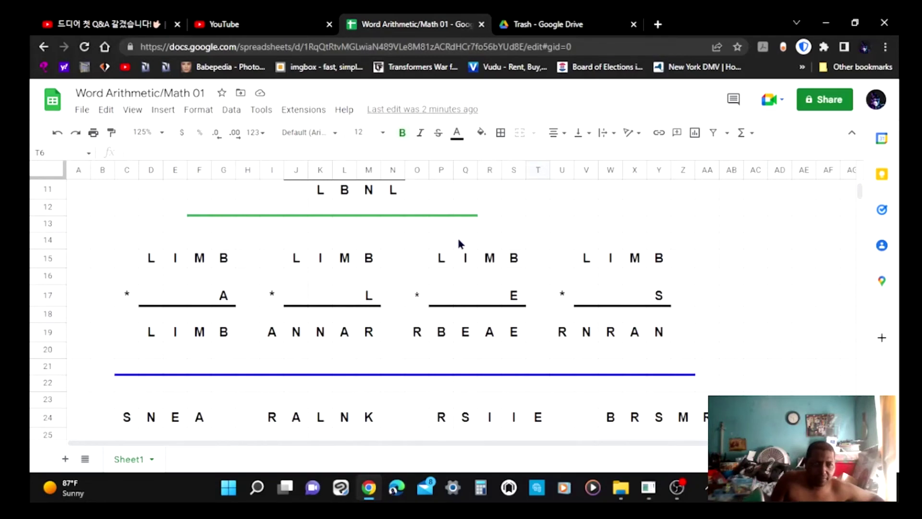
scroll(458, 243, "down", 3)
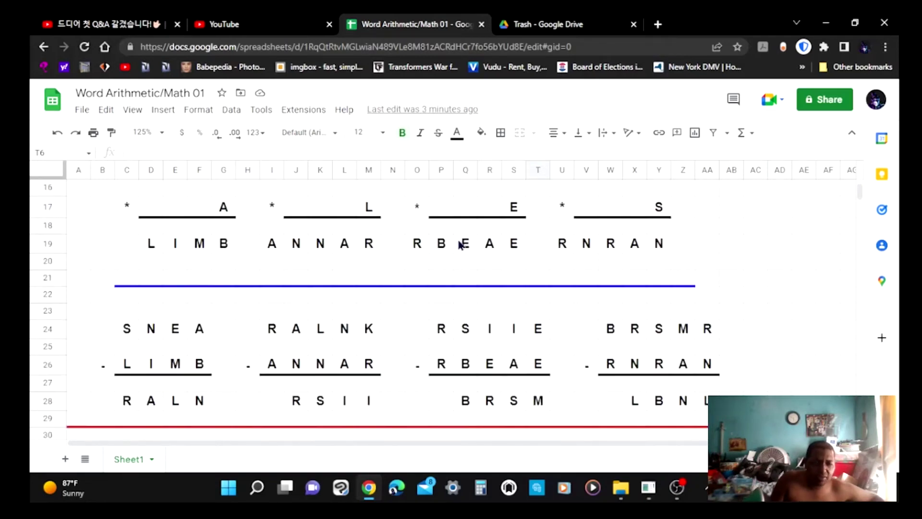
scroll(479, 261, "down", 2)
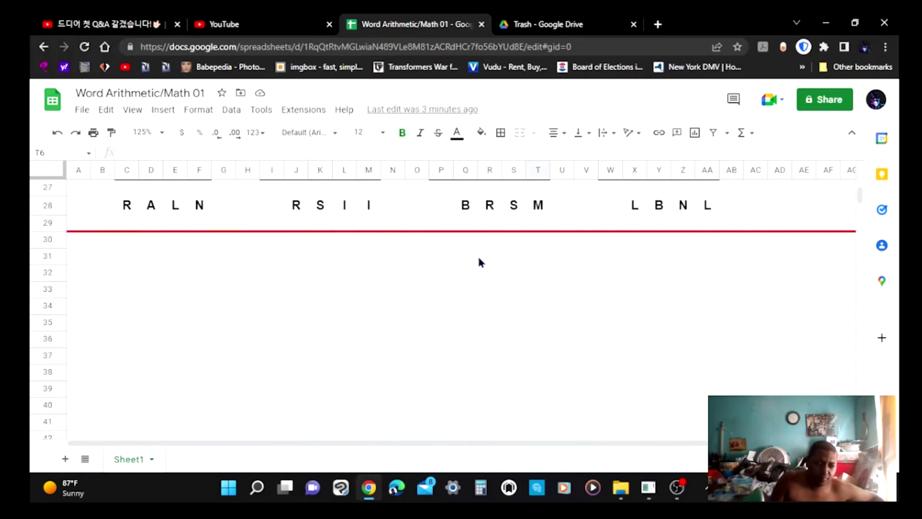
scroll(478, 261, "up", 2)
scroll(478, 261, "down", 2)
scroll(479, 261, "up", 2)
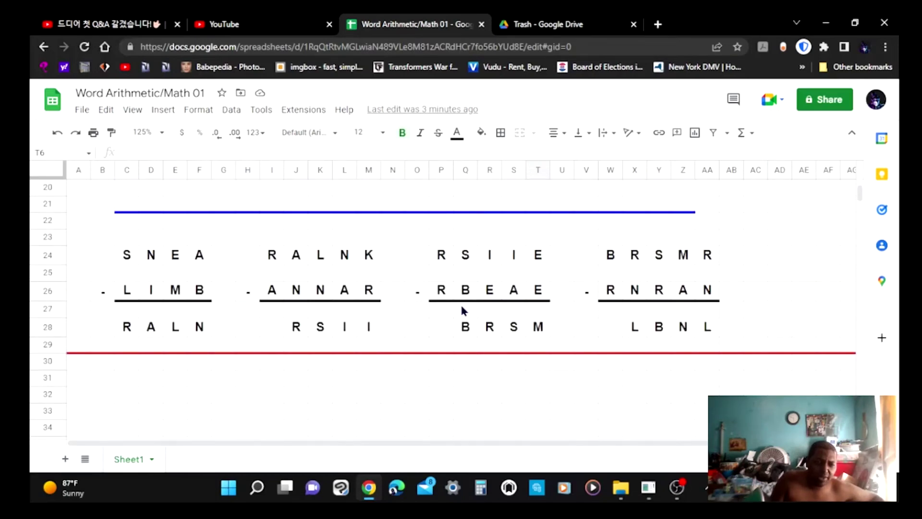
scroll(462, 309, "up", 3)
scroll(463, 301, "up", 5)
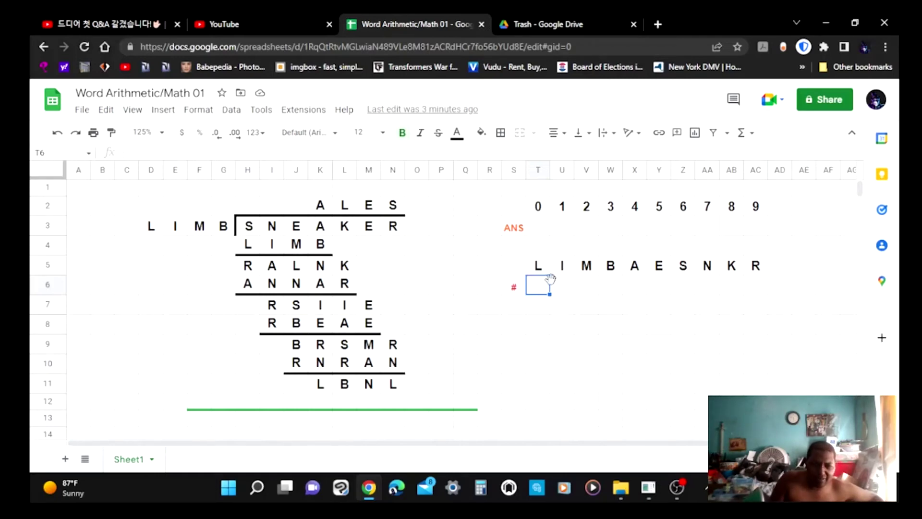
Enter 0 in the # row beneath the letter I in U6, and I in the ANS row beneath the digit 0 in T3
left_click(566, 287)
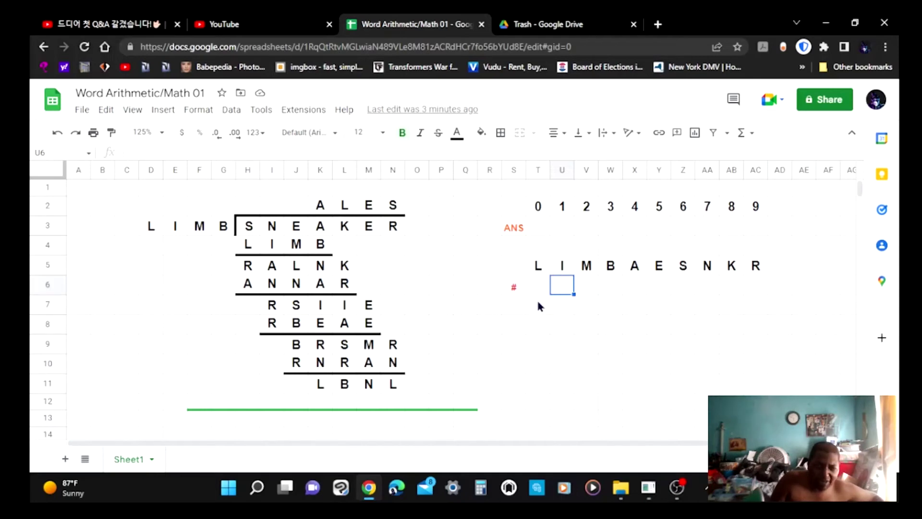
type("0")
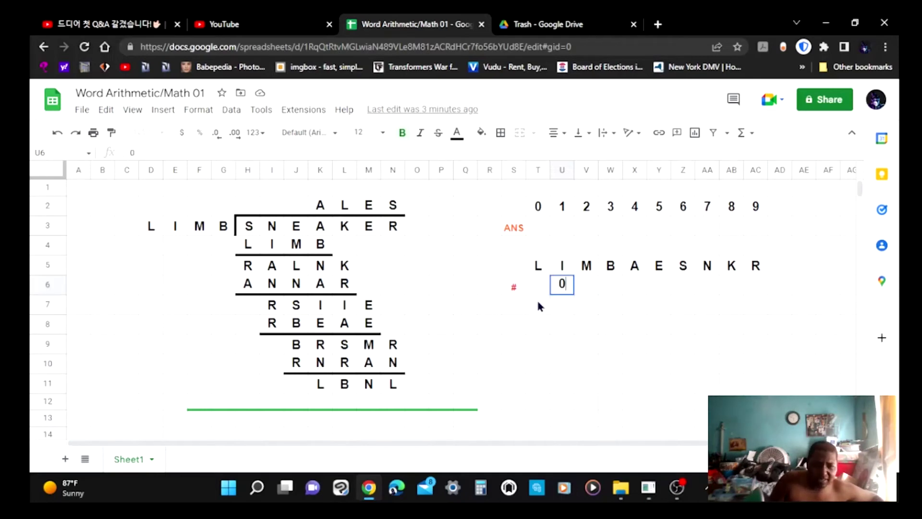
left_click(536, 225)
type("I")
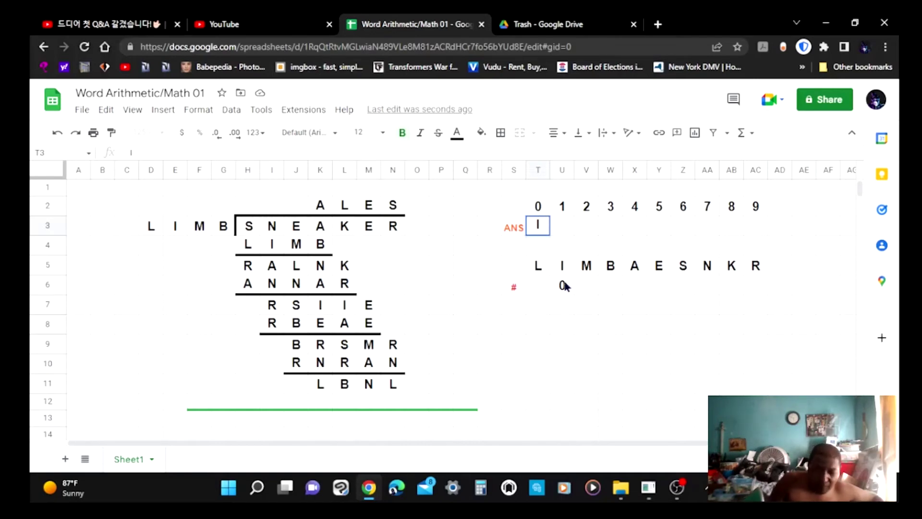
Discard the I in T3 and clear the 0 beneath the letter I in U6
key("BackSpace")
key("Escape")
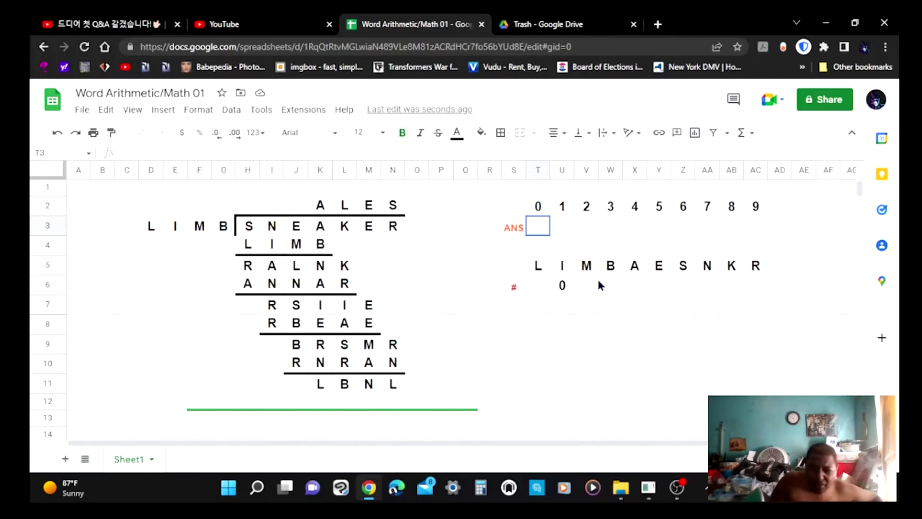
left_click(568, 285)
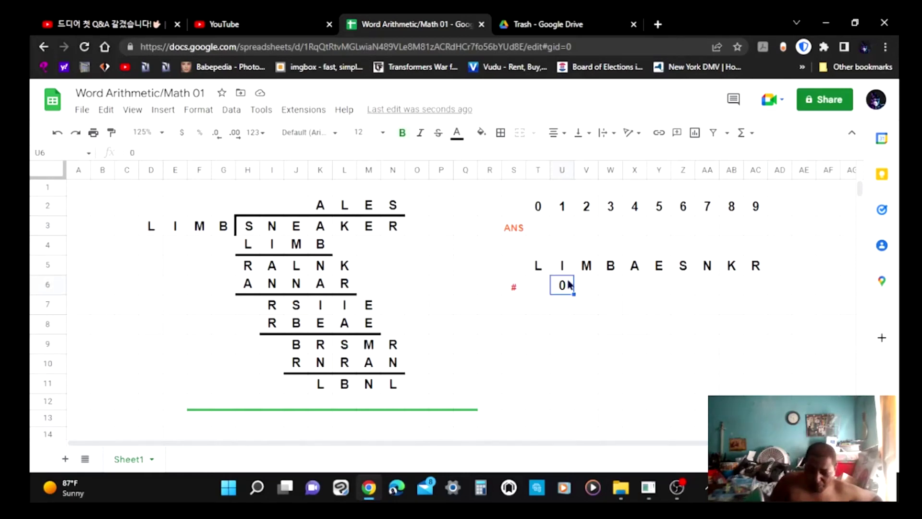
key("Delete")
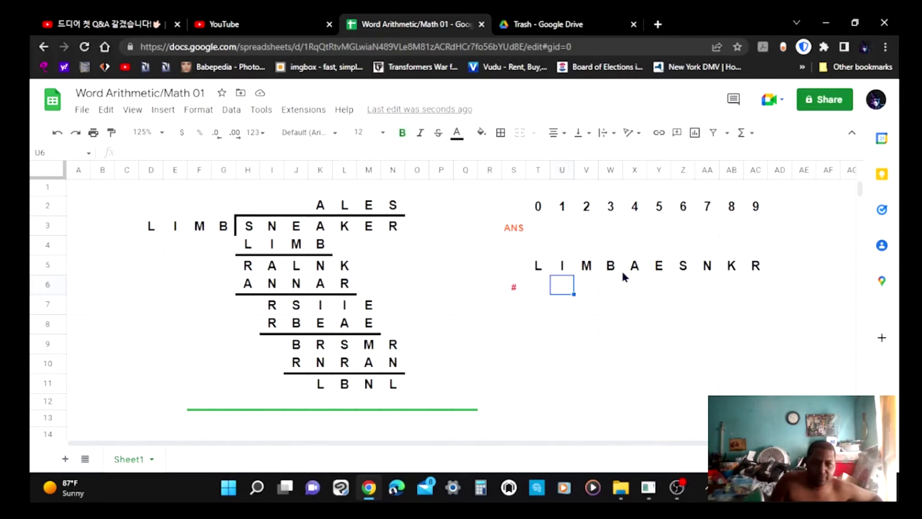
left_click(537, 266)
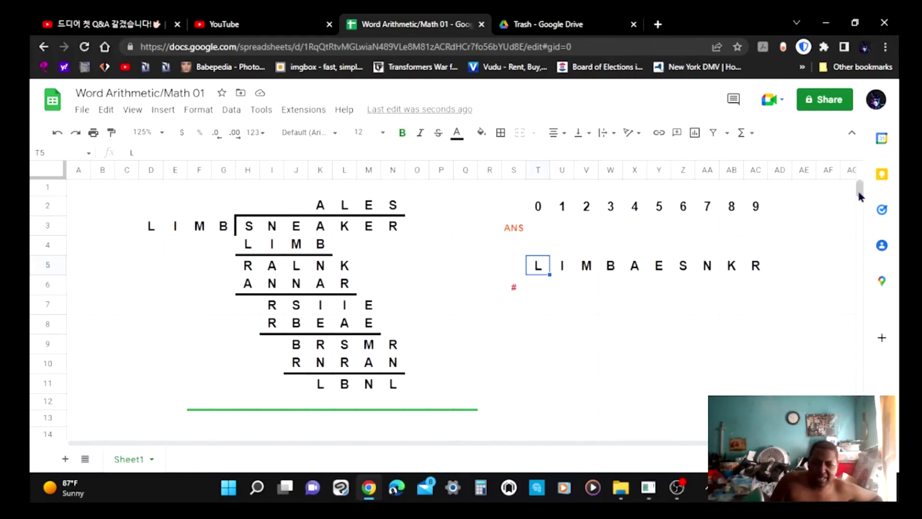
mouse_move(859, 194)
left_mouse_down()
mouse_move(864, 199)
mouse_move(855, 185)
left_mouse_up()
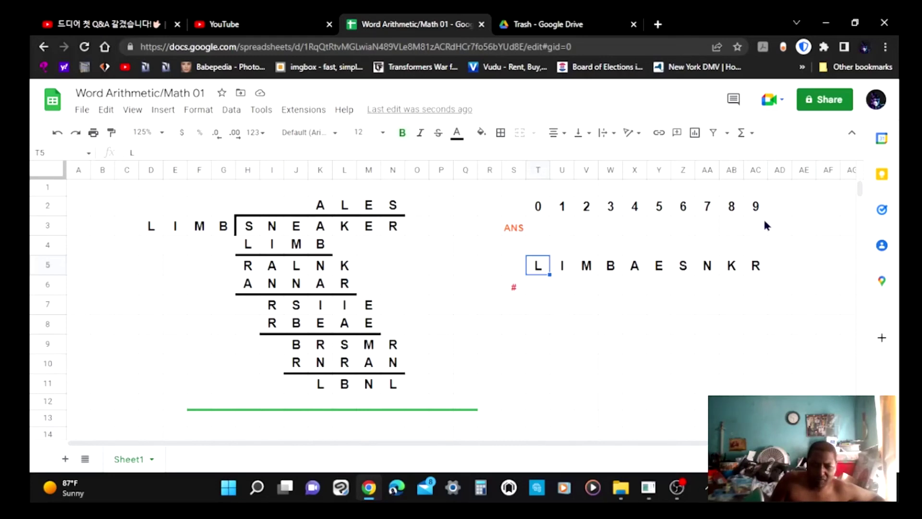
left_click(517, 291)
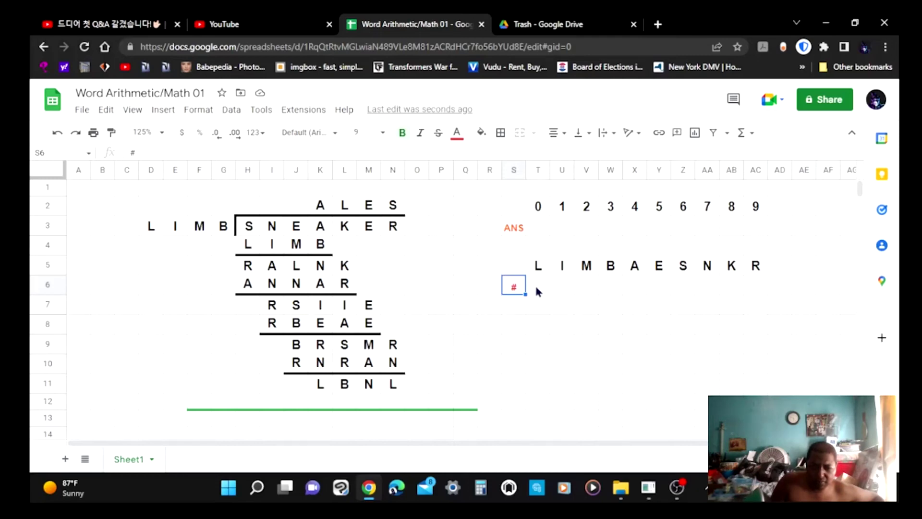
left_click(538, 289)
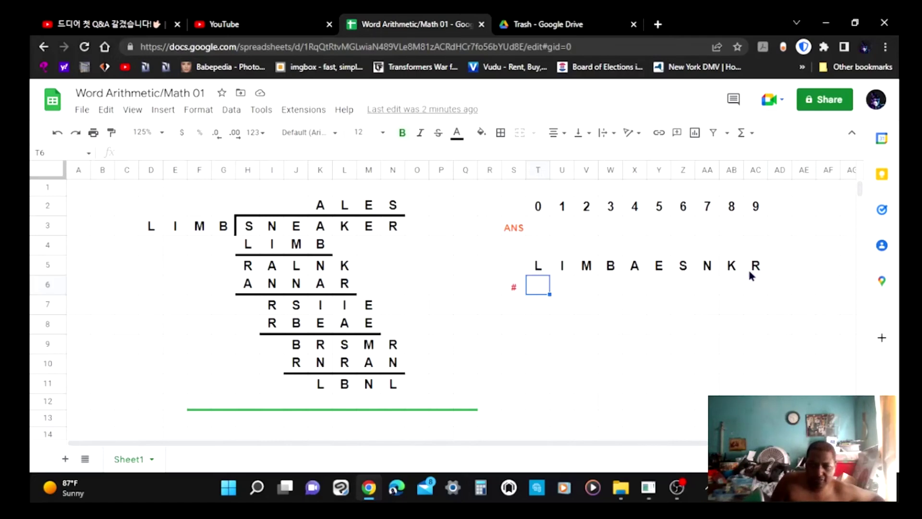
Examine the long division and the four multiplications of LIMB in rows 15 to 19, focusing on the product of LIMB and A
scroll(424, 262, "down", 3)
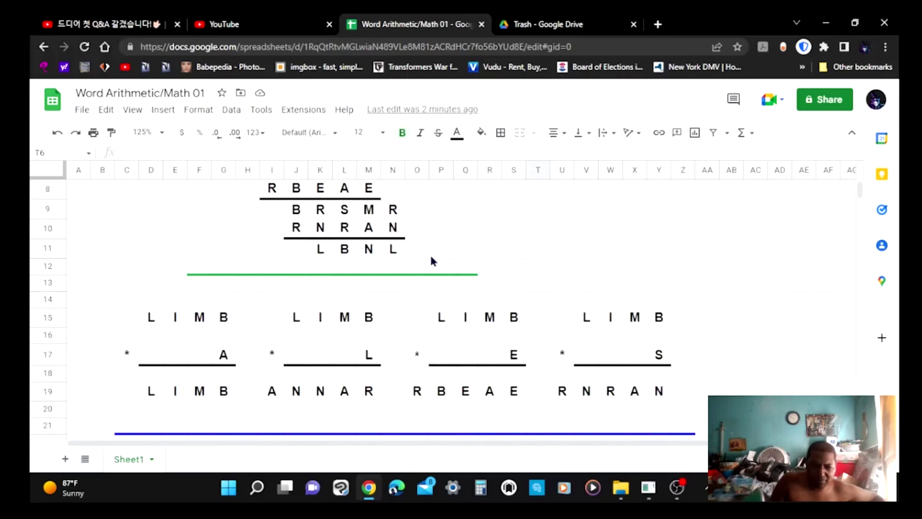
scroll(431, 261, "down", 1)
scroll(431, 261, "down", 1)
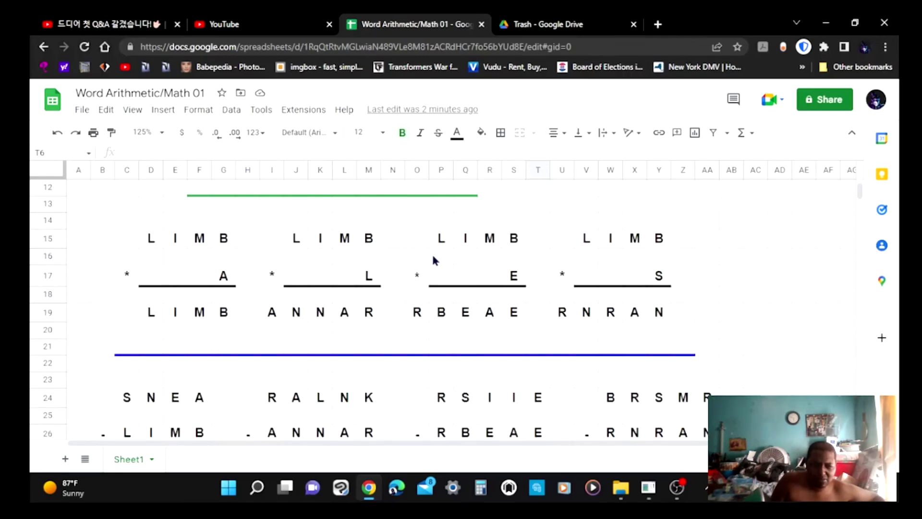
scroll(259, 242, "up", 5)
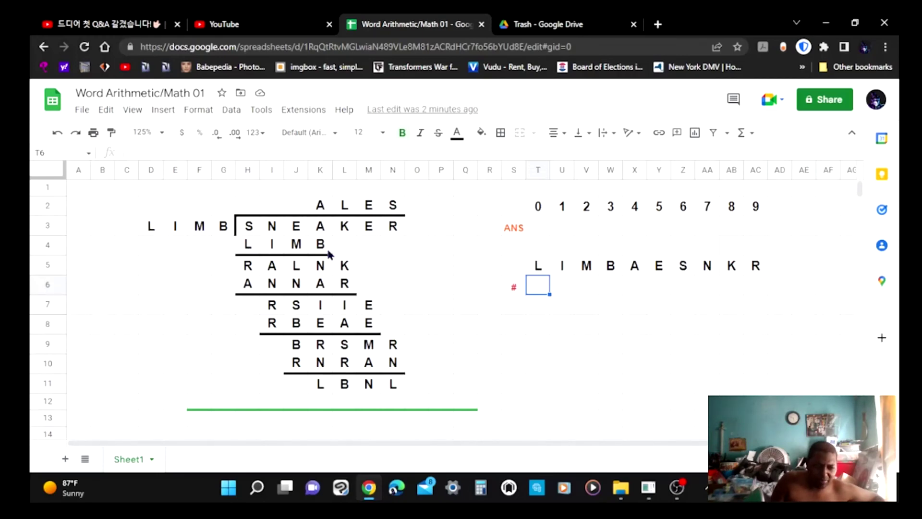
scroll(330, 253, "down", 3)
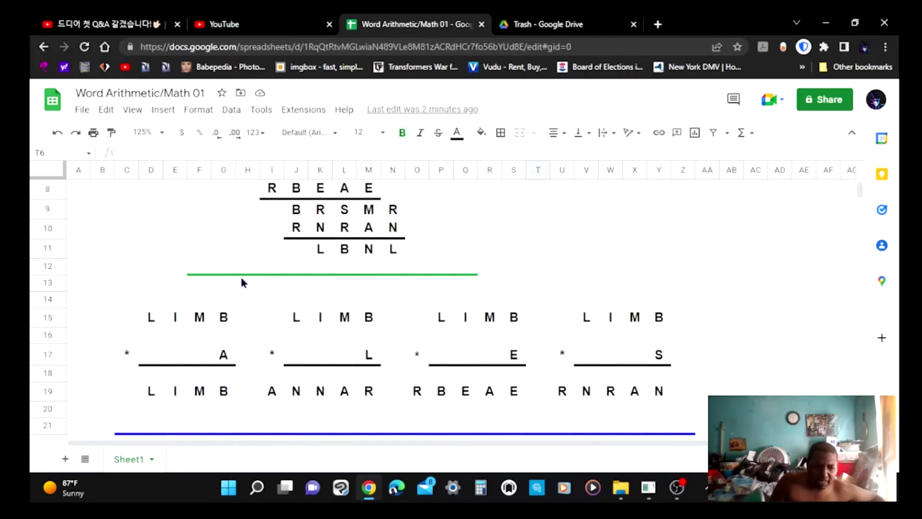
left_click_drag(102, 408, 175, 436)
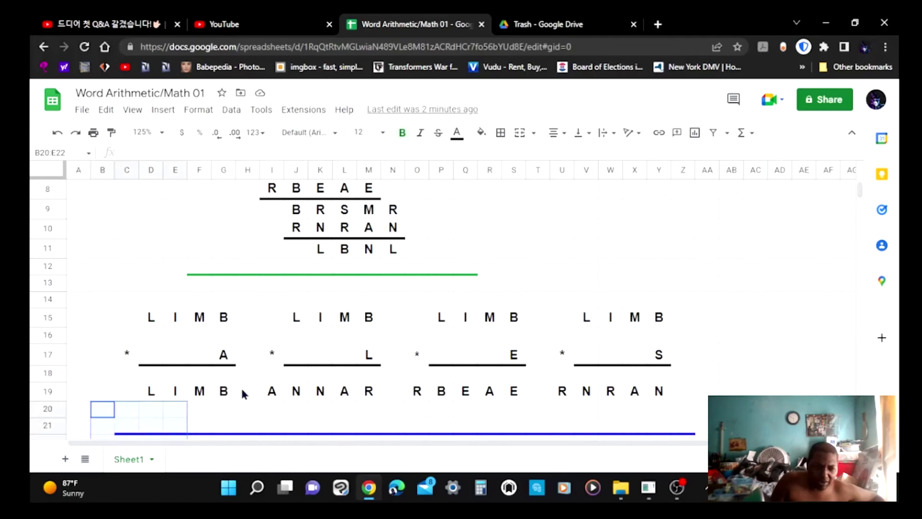
left_click(194, 415)
left_click(193, 393)
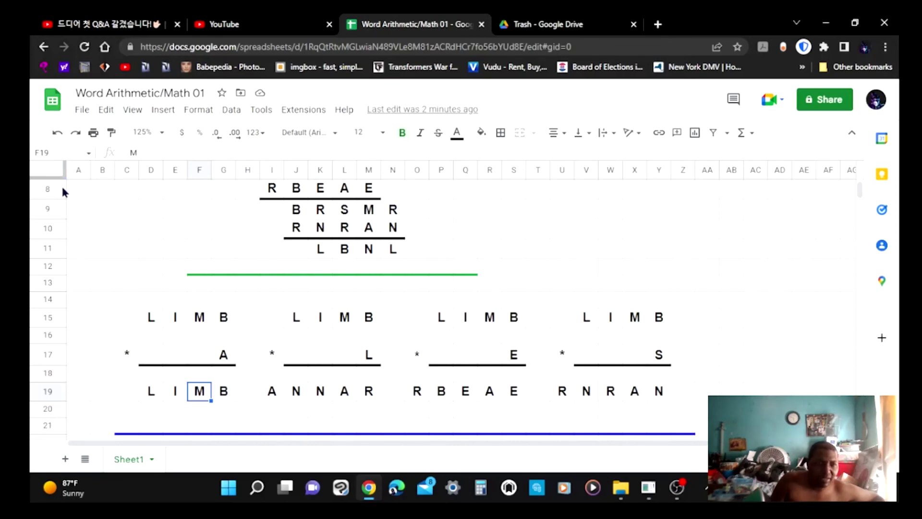
Reduce the sheet zoom to 50% and view the long division, multiplications, subtractions and answer key together
left_click(162, 133)
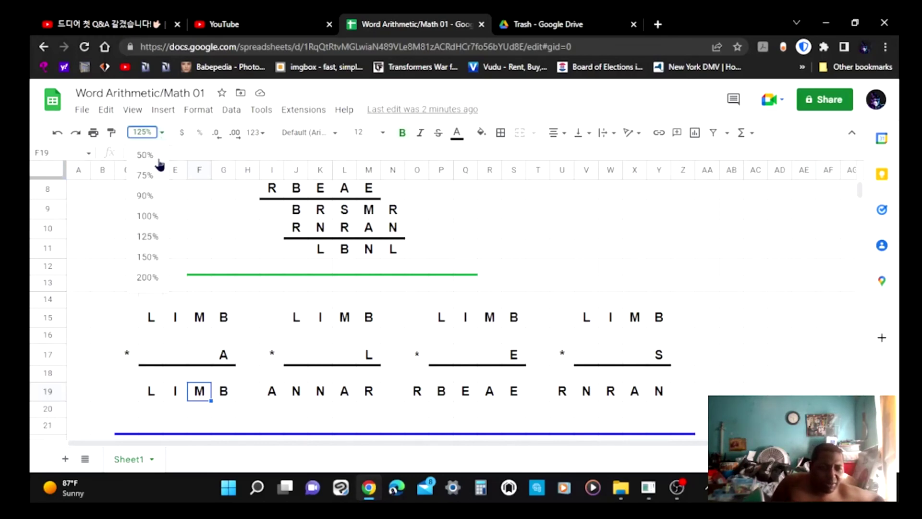
left_click(146, 155)
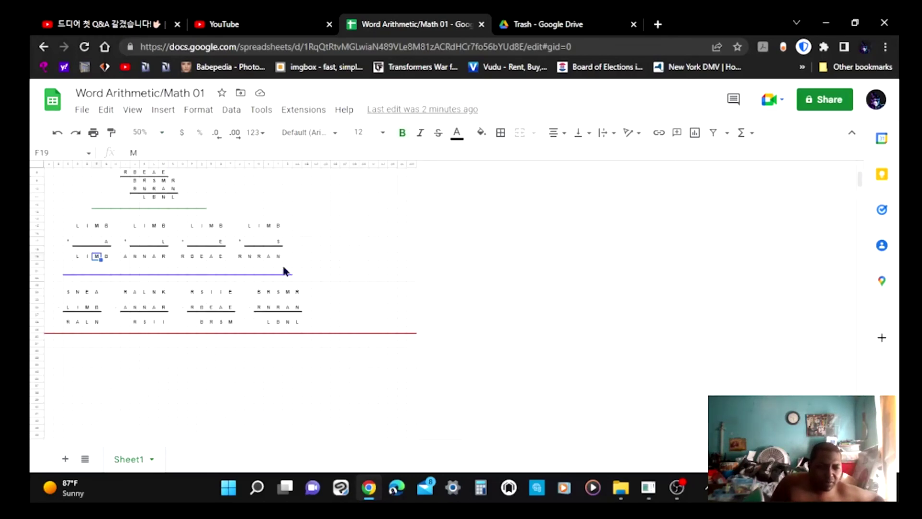
scroll(321, 310, "up", 2)
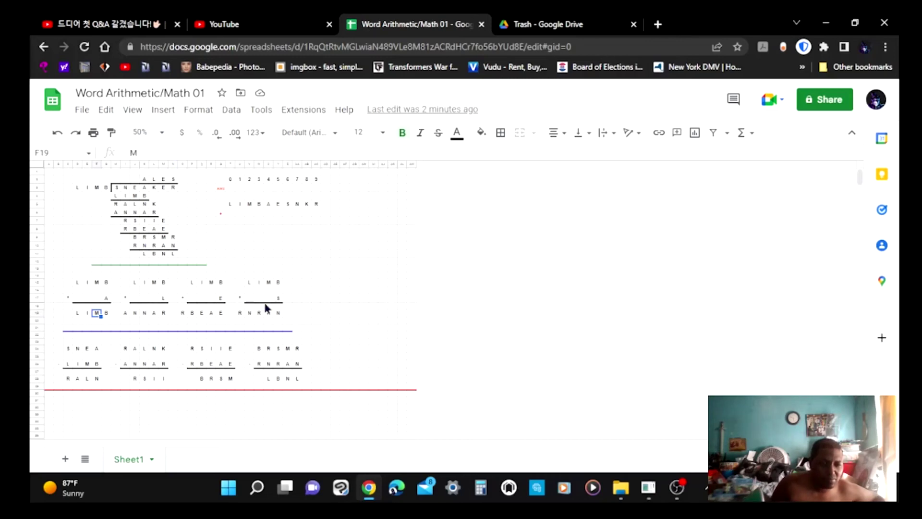
left_click(316, 306)
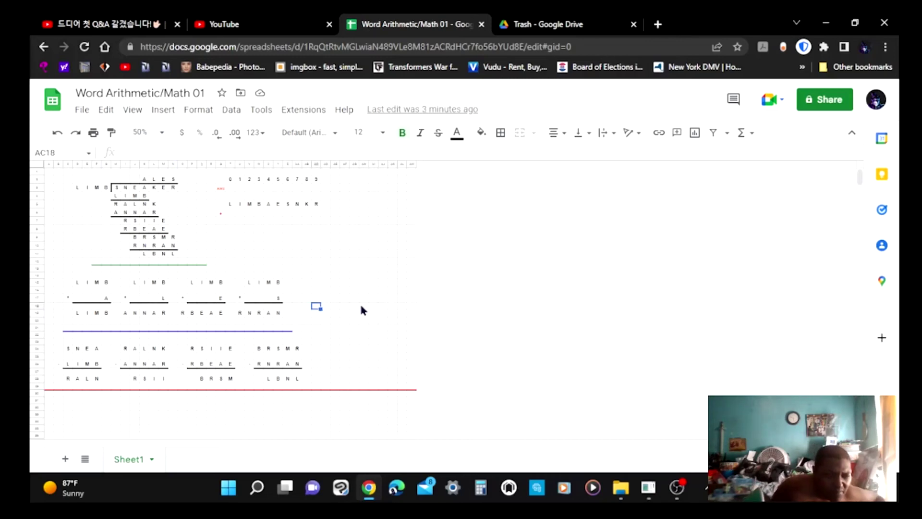
Set the sheet zoom to 100% and check the long division, answer key and multiplications at that size
left_click(161, 133)
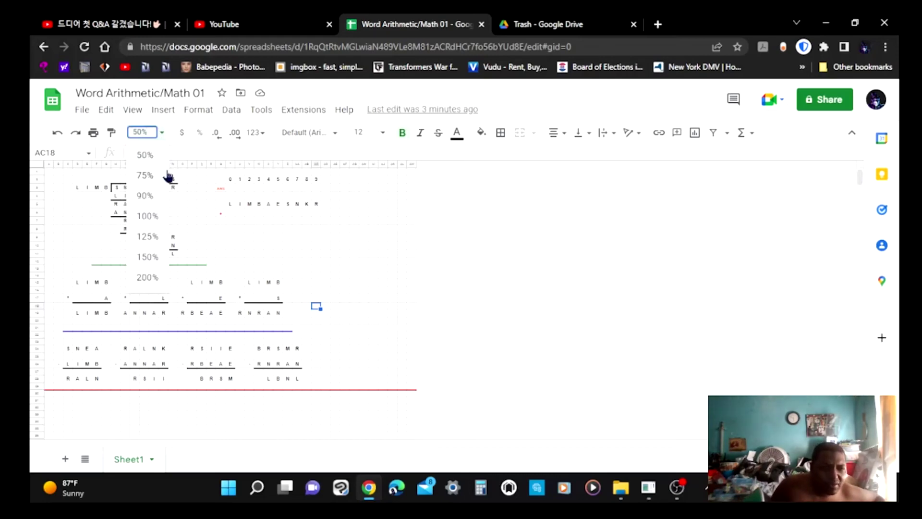
left_click(146, 216)
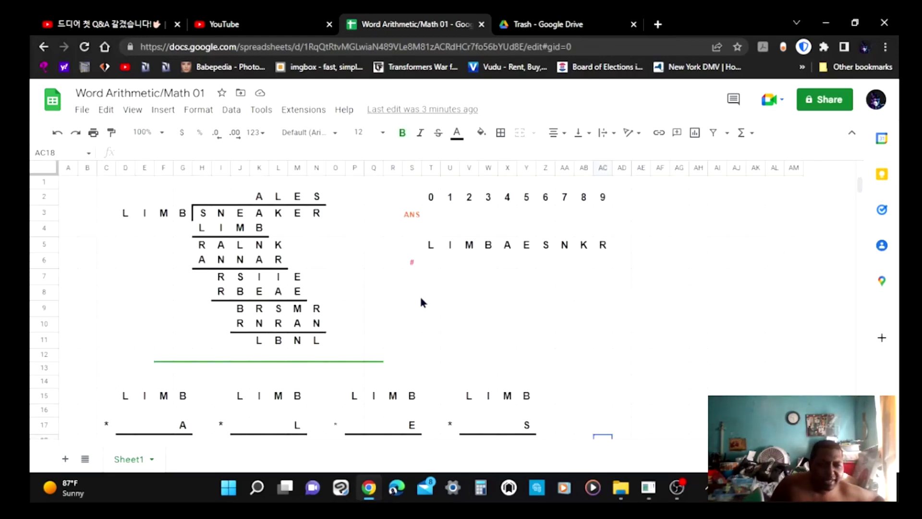
scroll(527, 317, "down", 2)
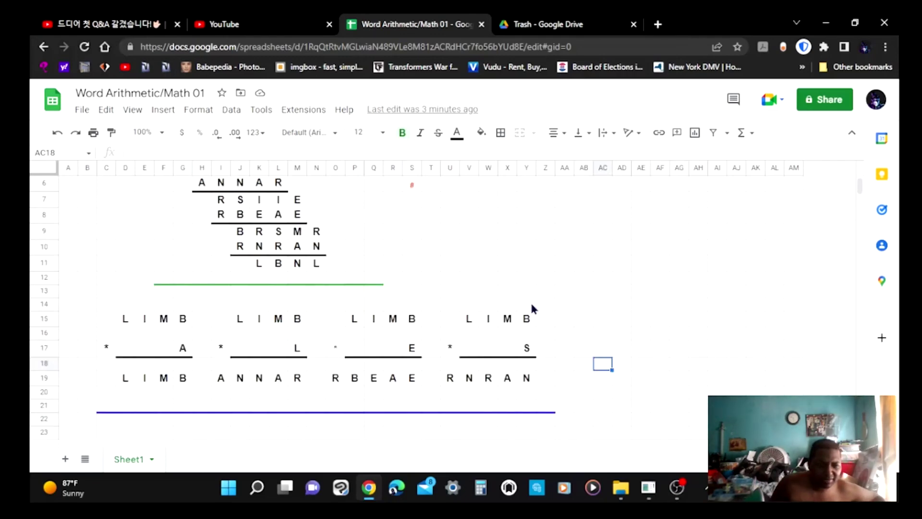
scroll(532, 308, "up", 1)
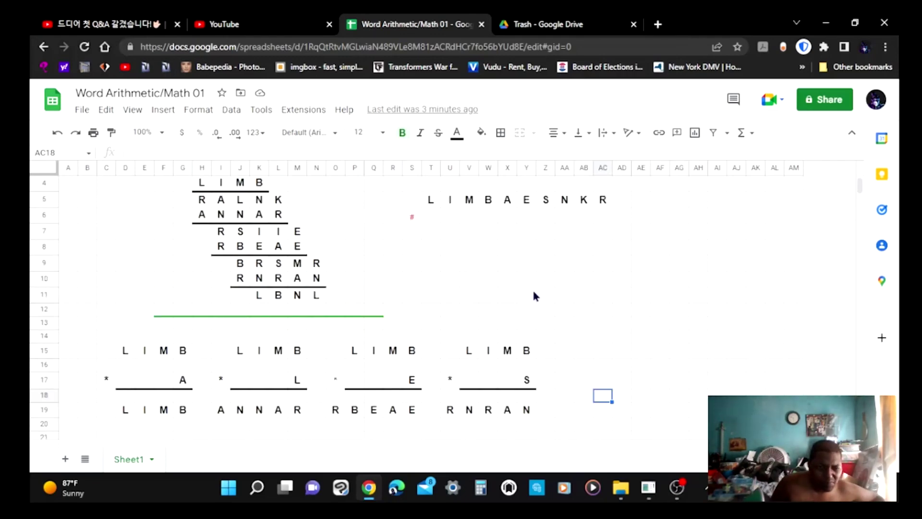
scroll(533, 294, "up", 1)
scroll(534, 291, "down", 2)
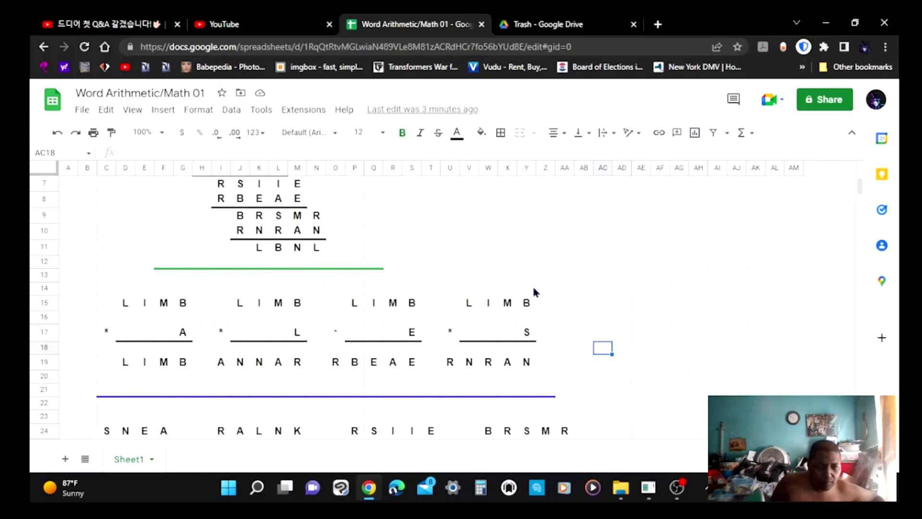
scroll(534, 292, "up", 2)
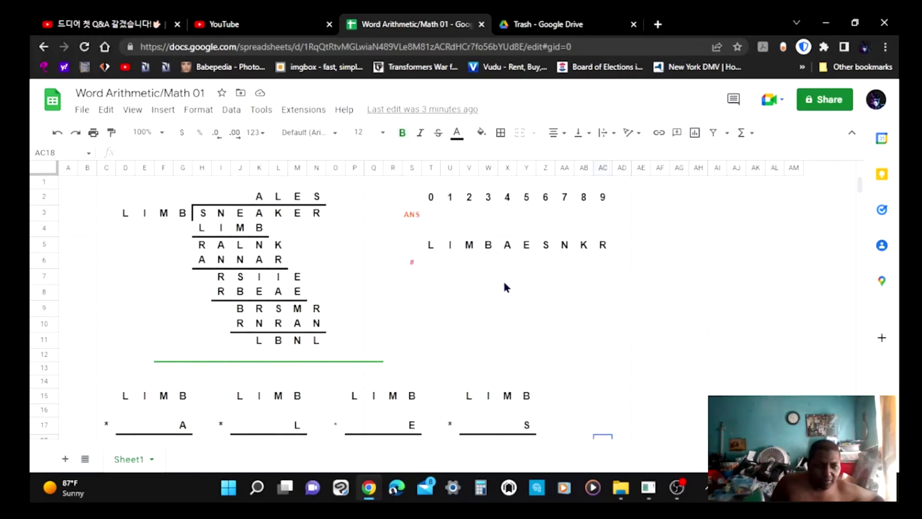
Examine the multiplications in rows 15 to 19 and the subtractions in rows 24 to 28, and return to the answer key
scroll(504, 288, "down", 2)
scroll(504, 288, "down", 2)
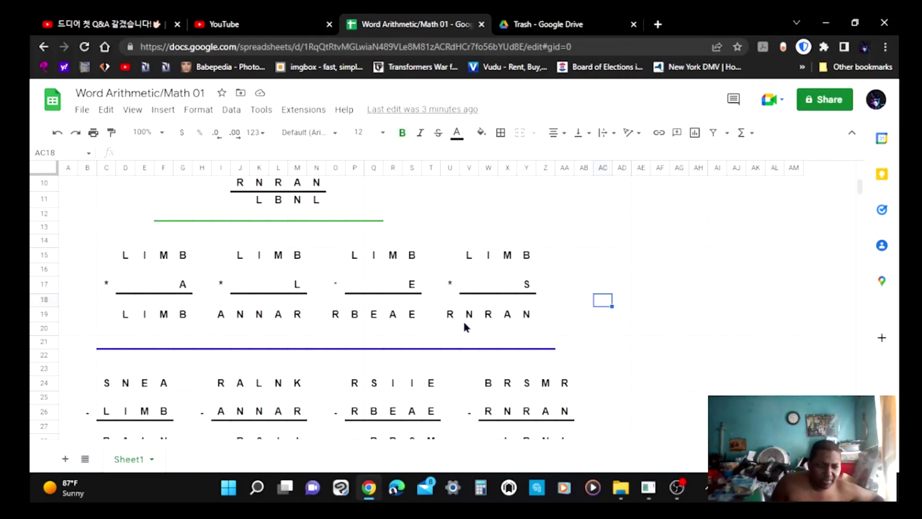
scroll(463, 326, "up", 1)
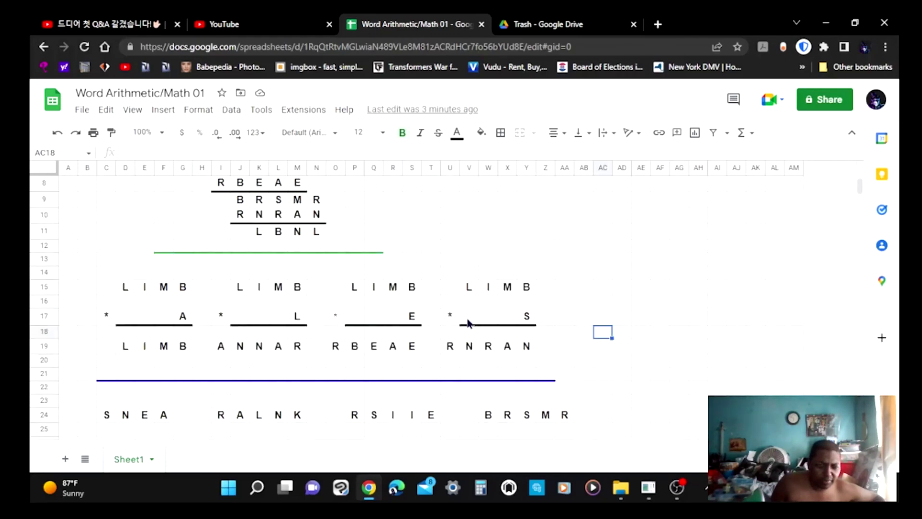
scroll(468, 321, "up", 4)
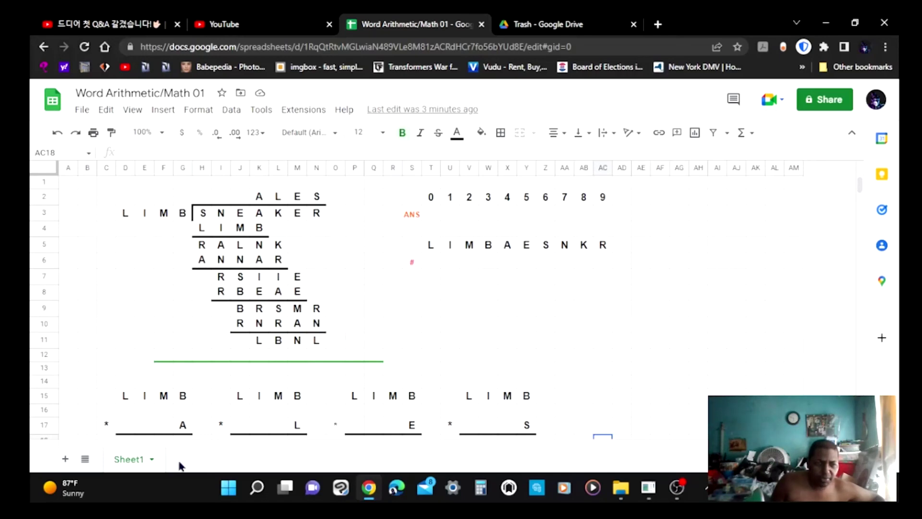
scroll(598, 381, "down", 5)
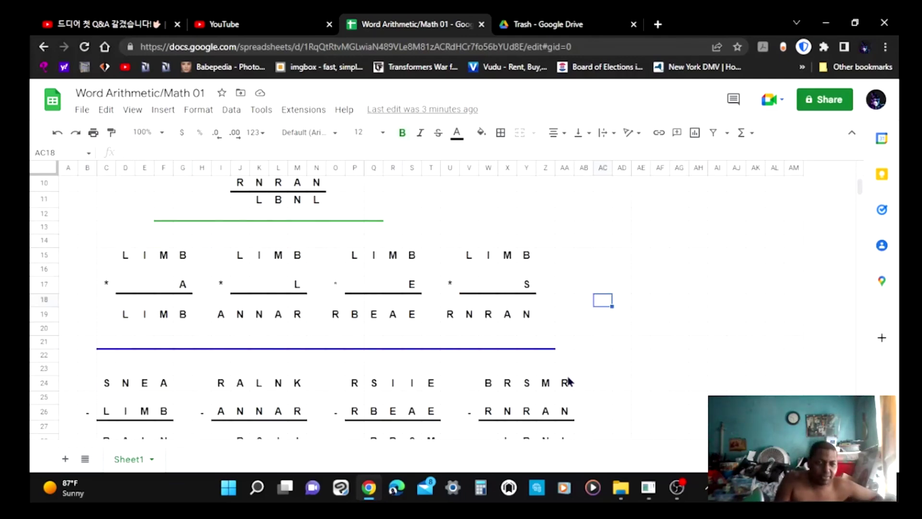
scroll(528, 346, "down", 1)
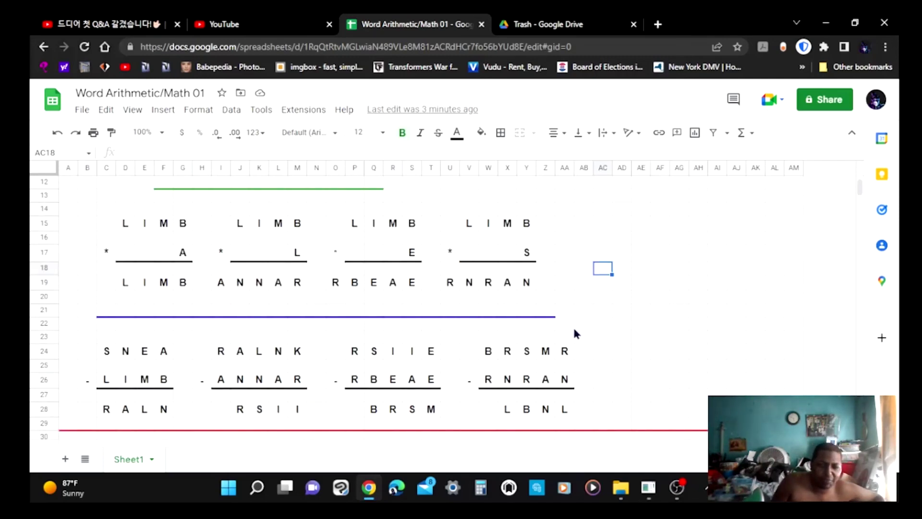
scroll(604, 369, "down", 1)
scroll(451, 338, "down", 1)
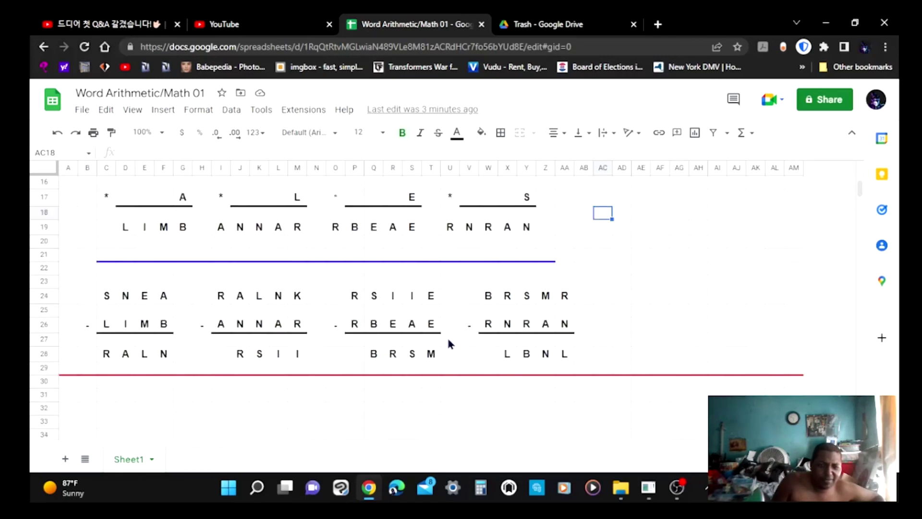
scroll(450, 344, "down", 1)
scroll(452, 346, "up", 2)
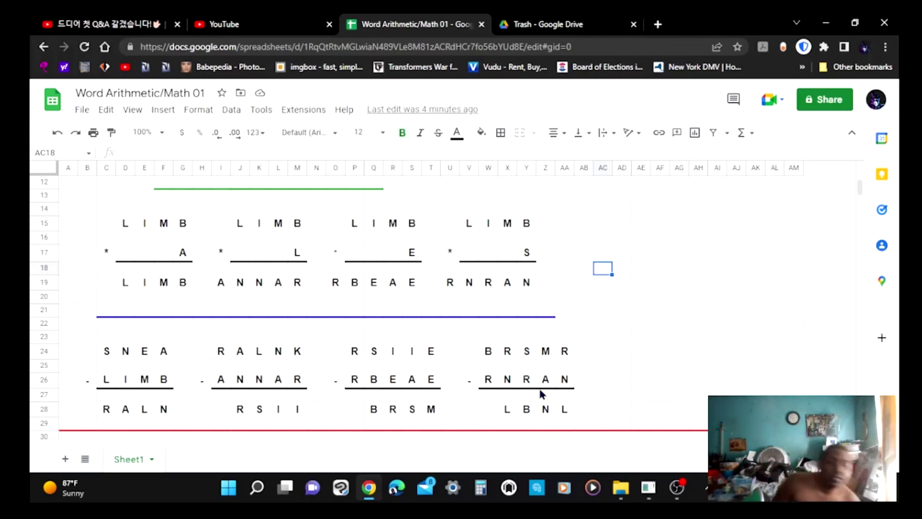
scroll(339, 375, "up", 3)
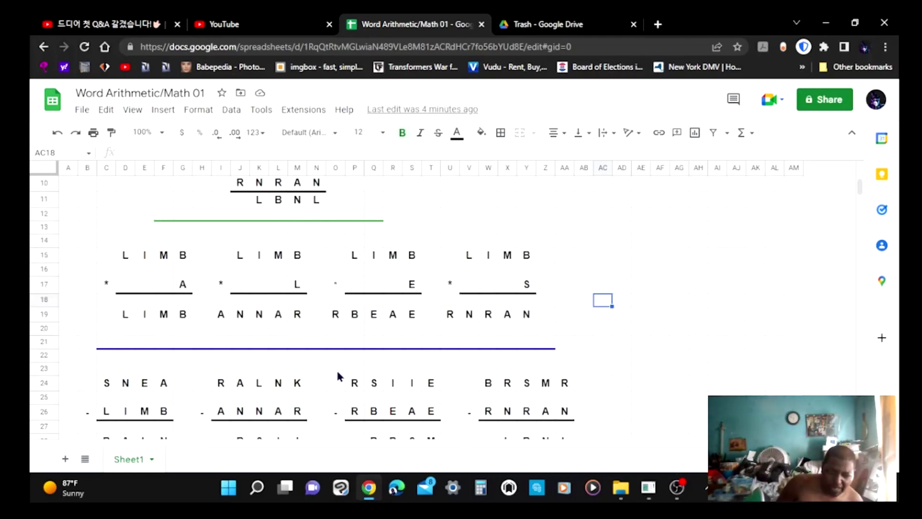
scroll(344, 370, "up", 2)
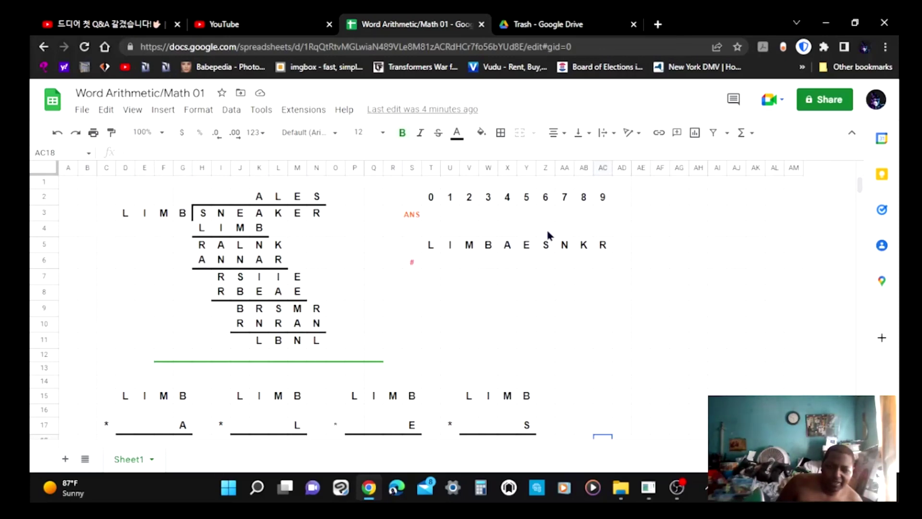
Review the four subtractions above the red line once more, and compare the long division with the multiplications beneath it
scroll(550, 249, "down", 5)
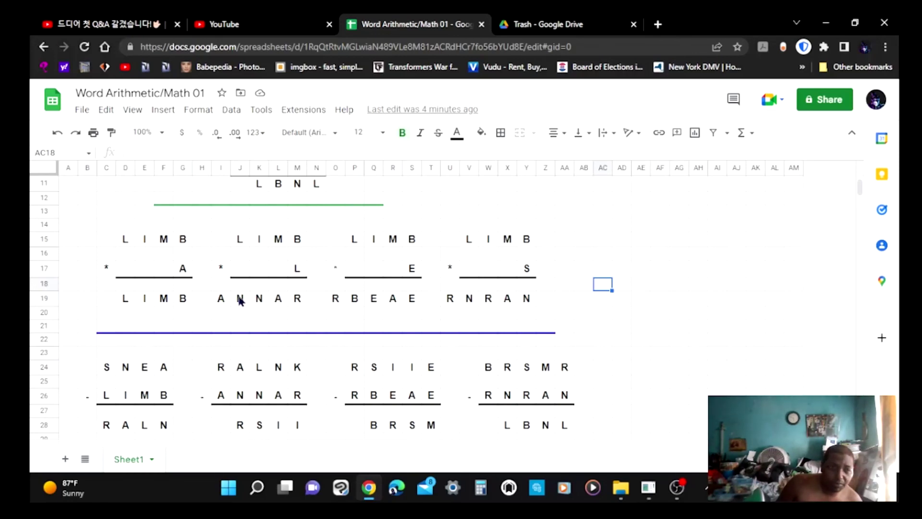
scroll(240, 301, "down", 4)
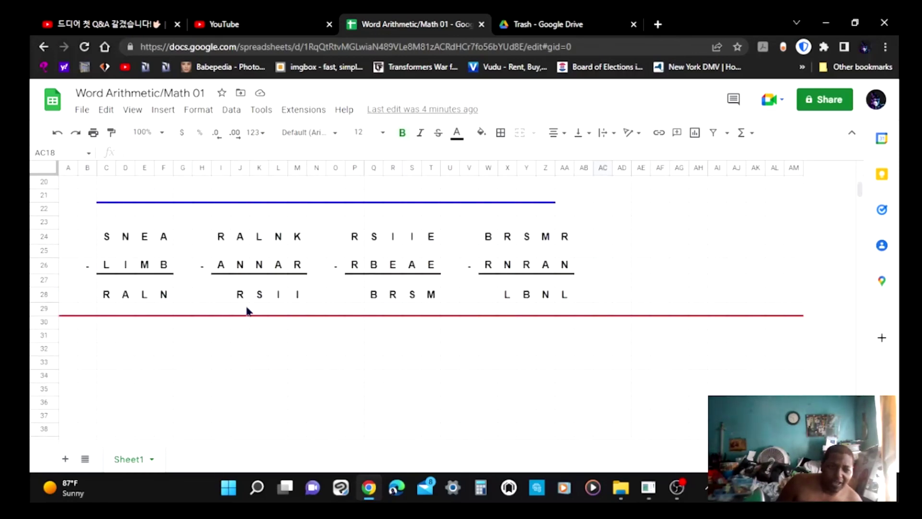
scroll(246, 310, "up", 8)
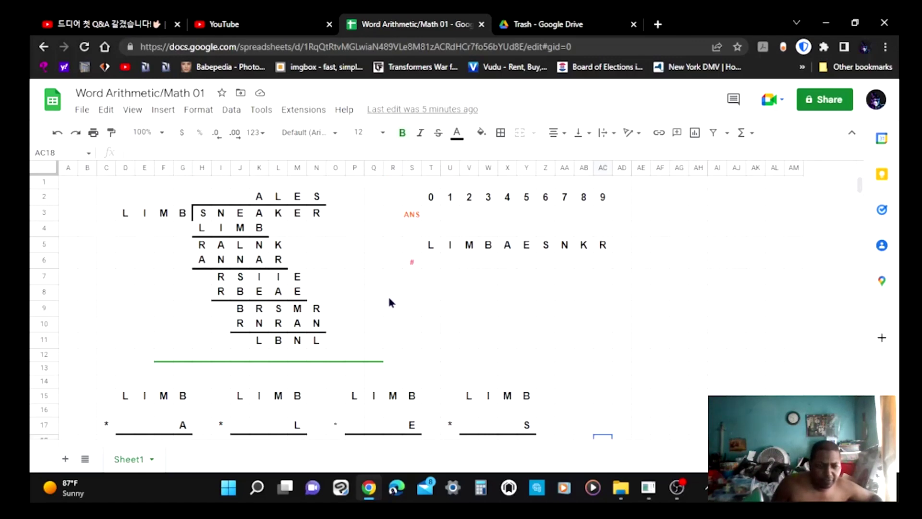
scroll(387, 308, "down", 2)
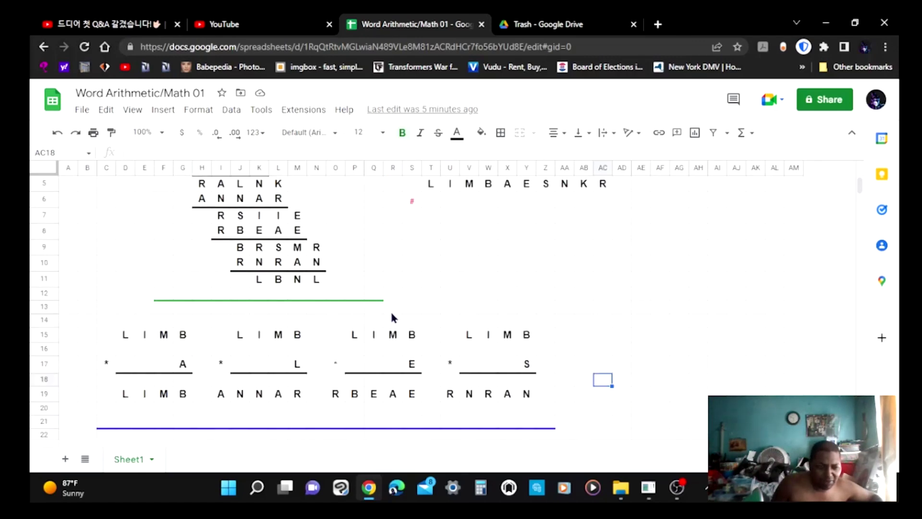
scroll(355, 355, "up", 2)
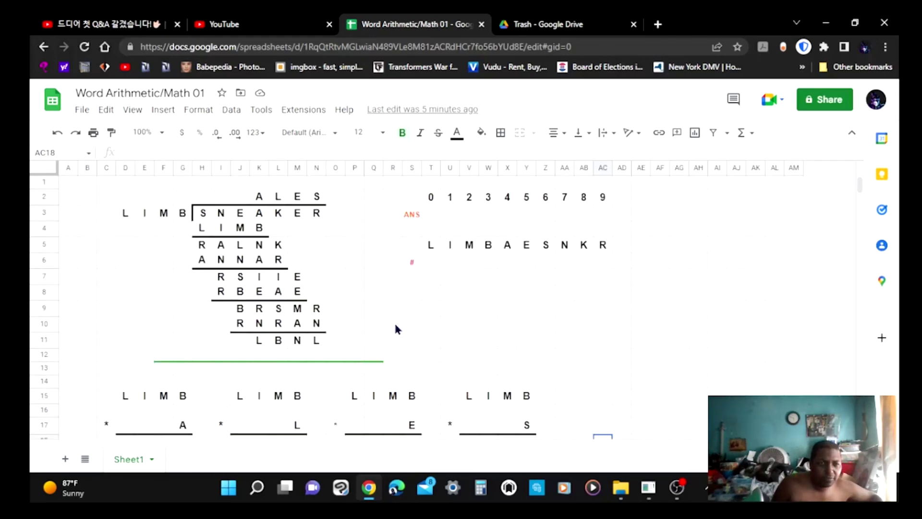